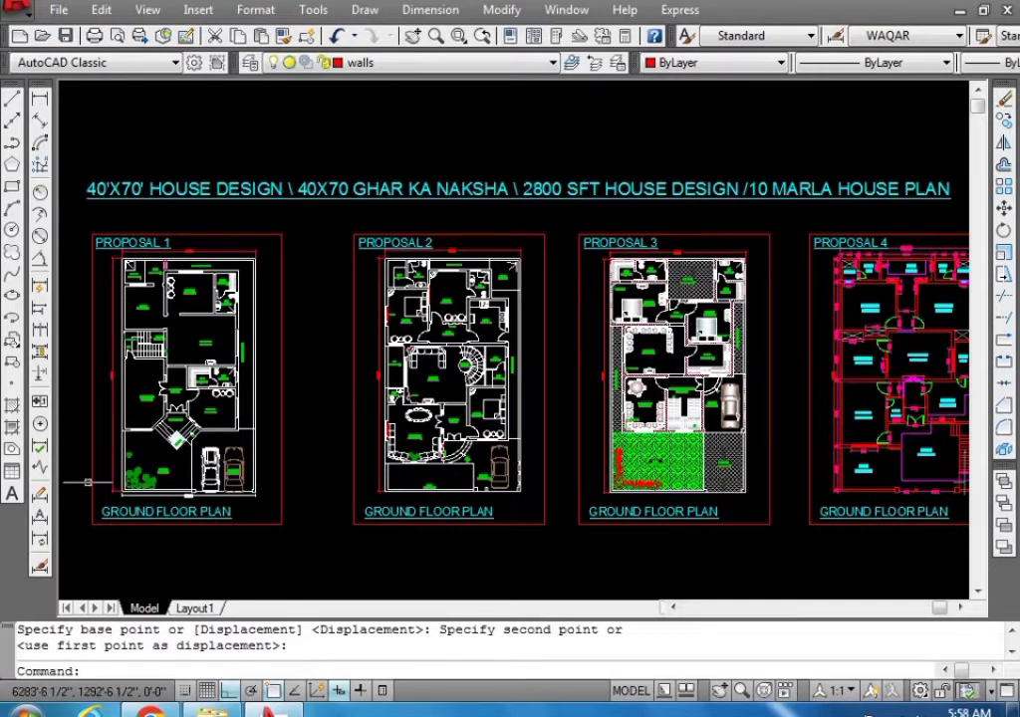
Zoom into Proposal 1's front area to show the two-car porch, entrance fountain and lawn
scroll(99, 476, "up", 2)
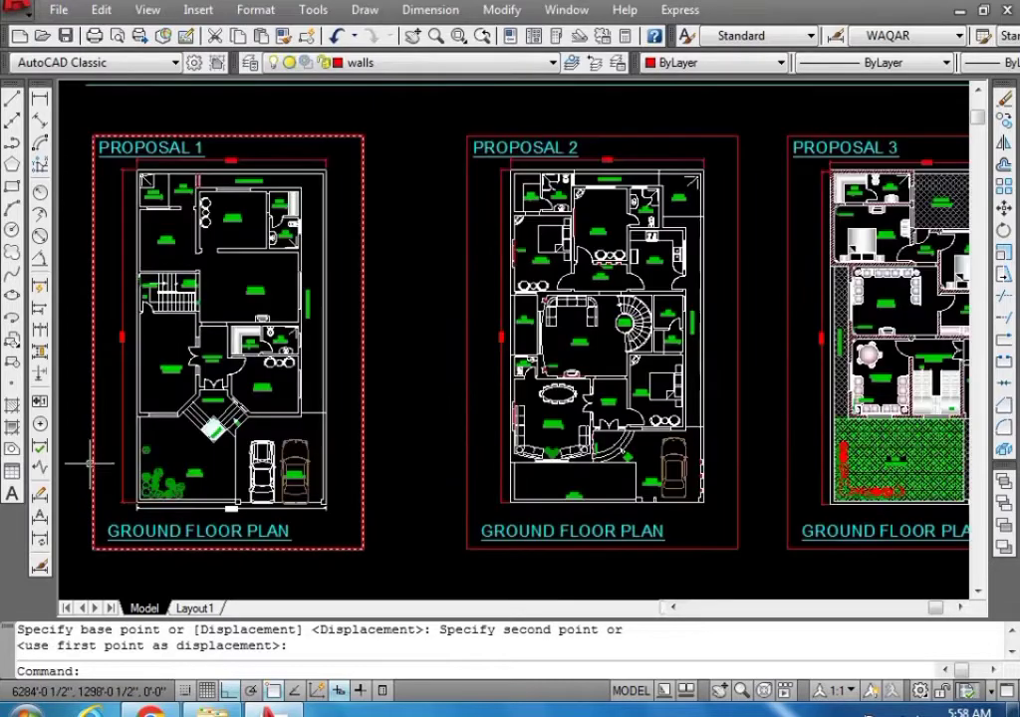
scroll(99, 476, "up", 2)
scroll(100, 476, "up", 2)
scroll(461, 548, "down", 2)
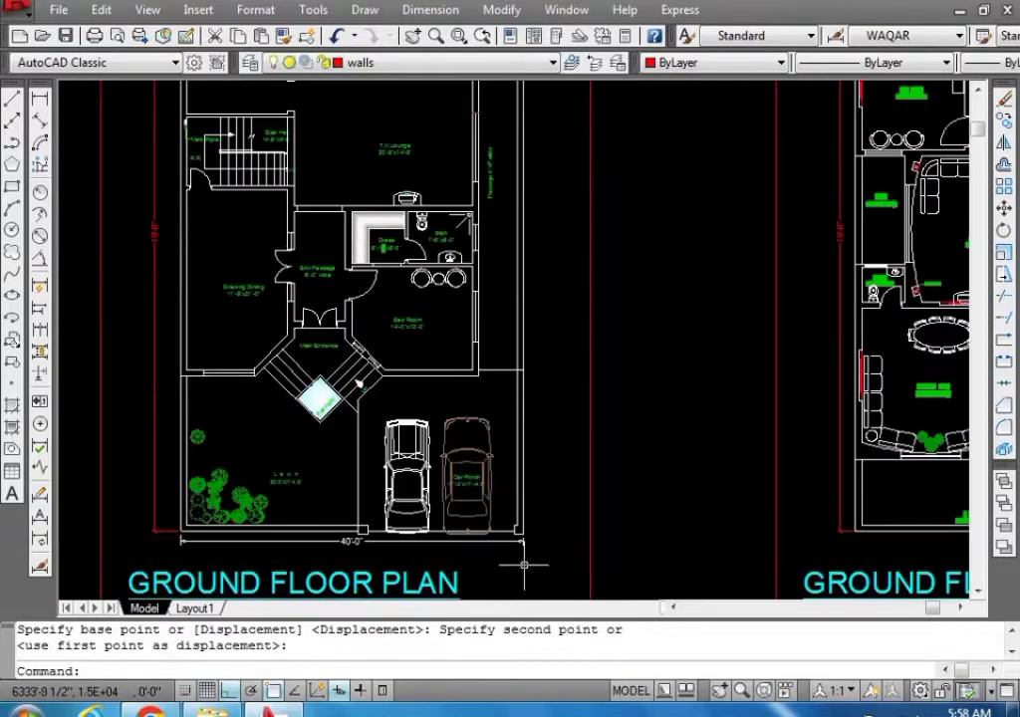
scroll(524, 547, "up", 2)
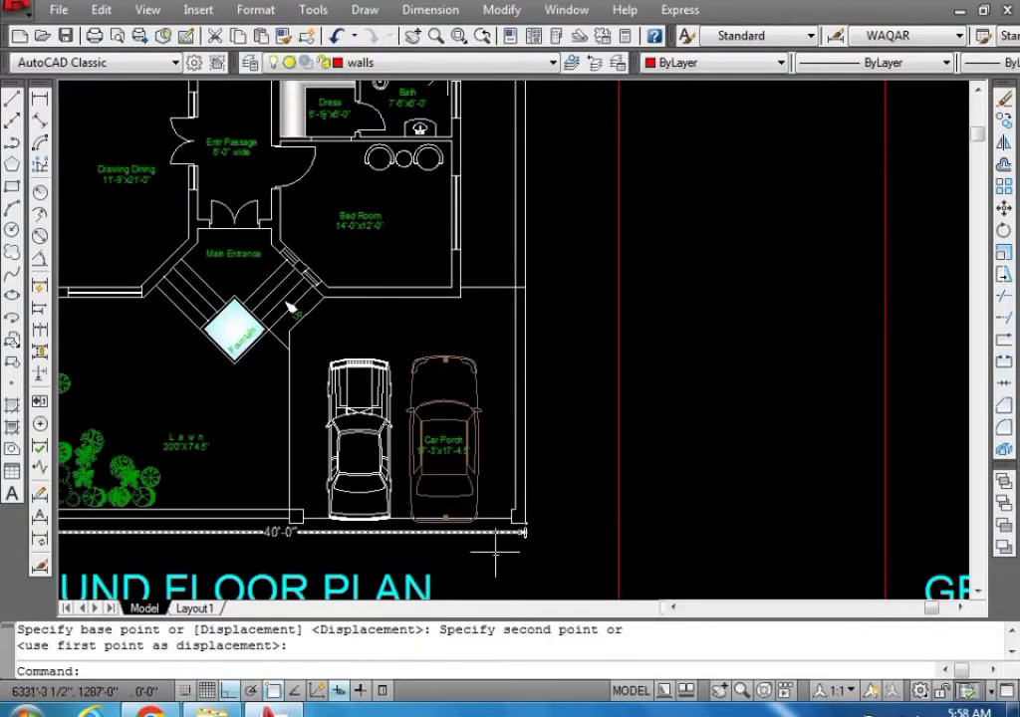
scroll(451, 500, "up", 1)
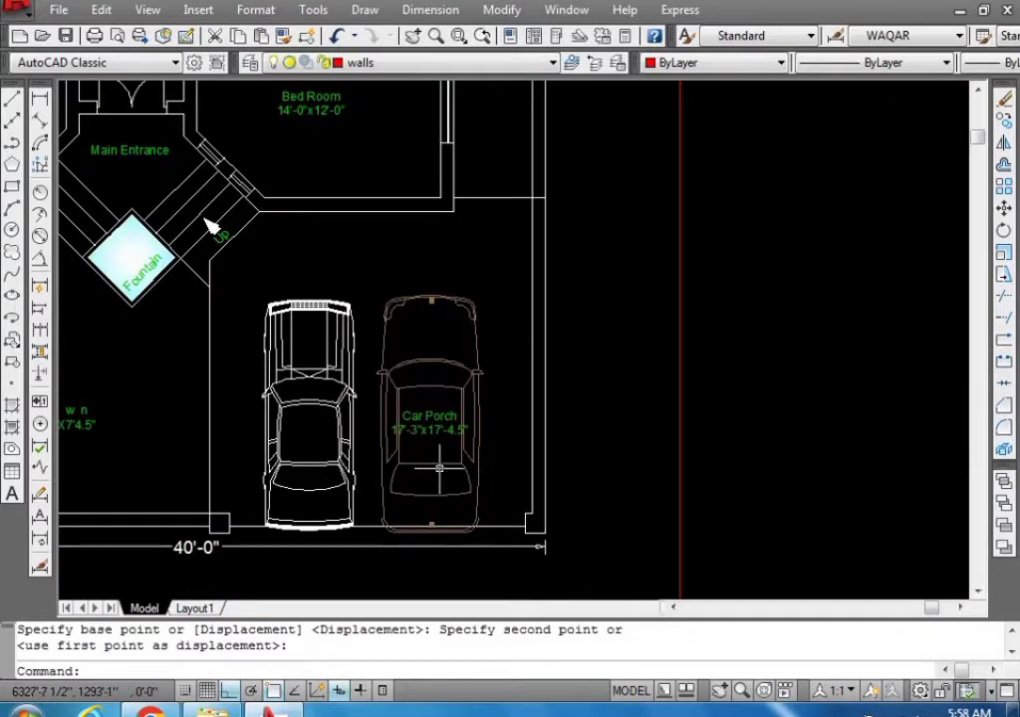
scroll(414, 428, "up", 1)
scroll(428, 453, "down", 1)
scroll(439, 459, "down", 1)
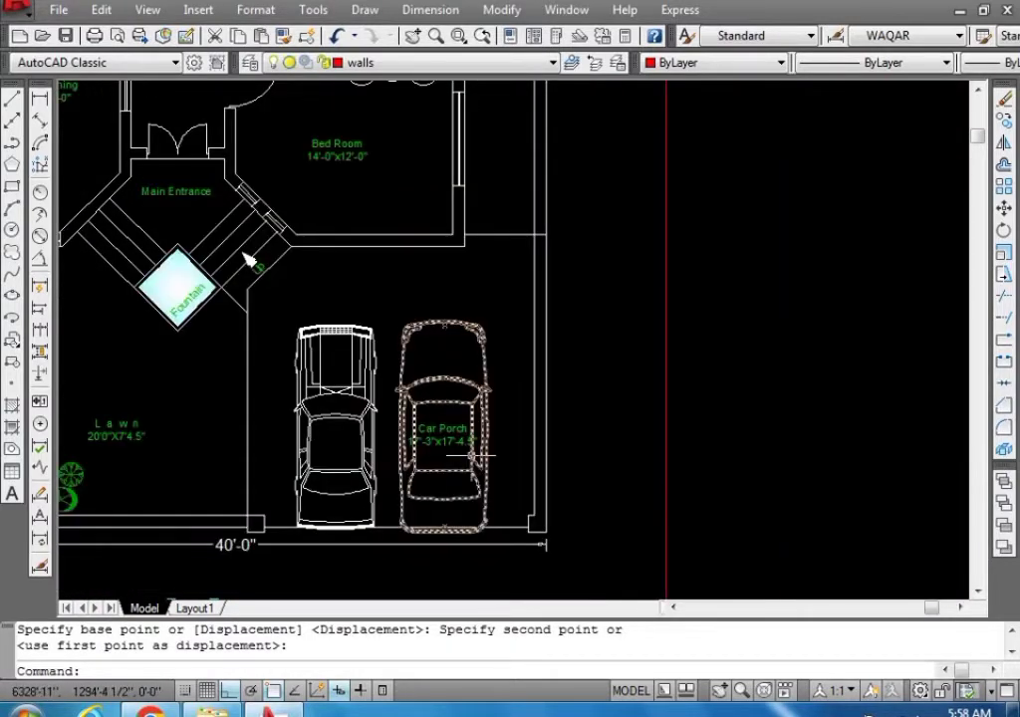
scroll(478, 453, "up", 1)
scroll(488, 451, "down", 1)
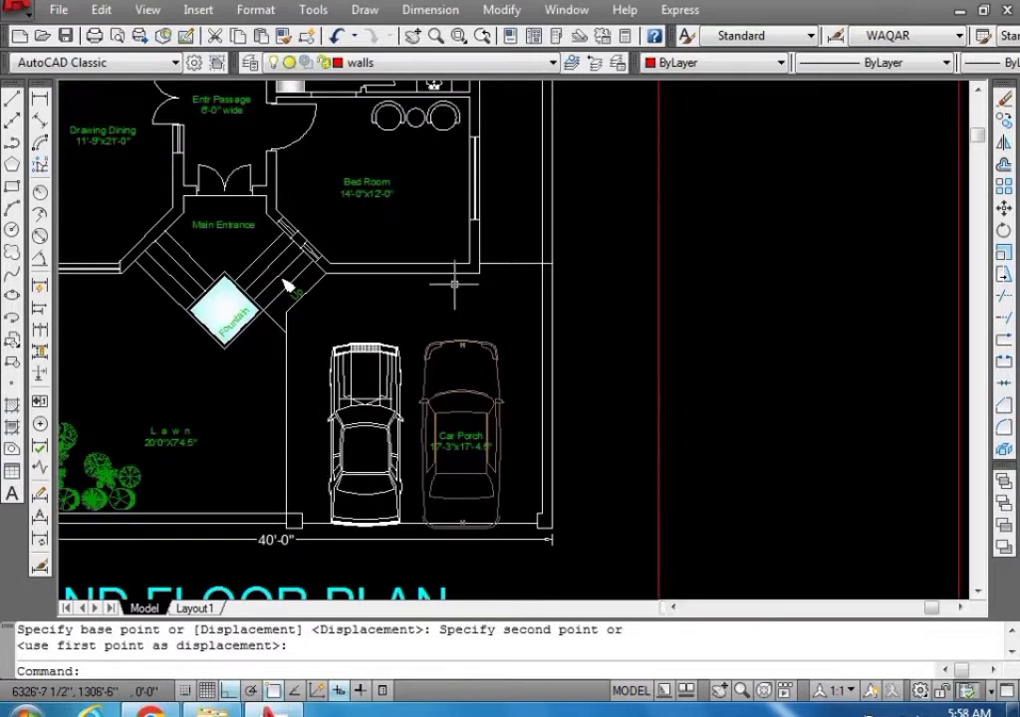
scroll(485, 361, "down", 1)
scroll(363, 372, "up", 1)
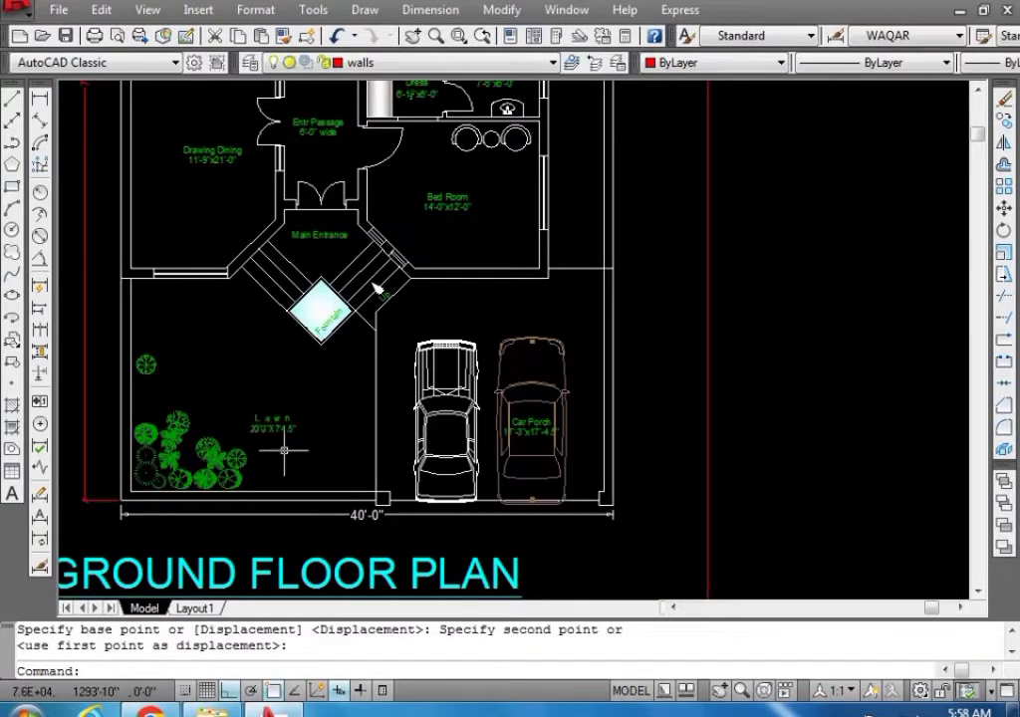
scroll(273, 418, "up", 1)
scroll(346, 478, "down", 1)
scroll(496, 209, "up", 3)
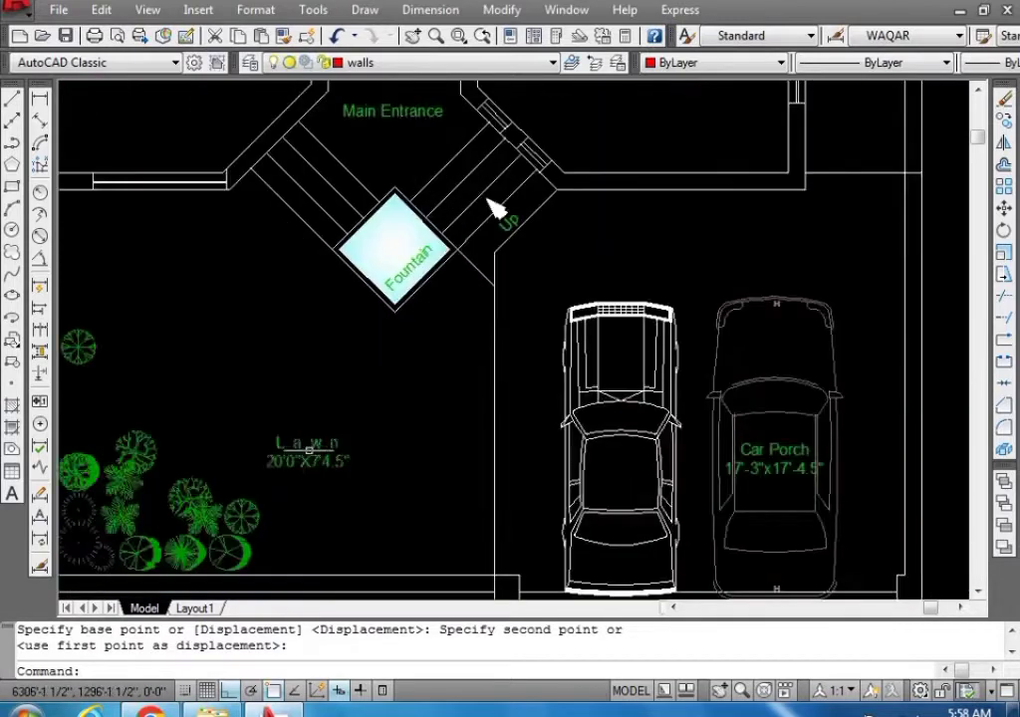
scroll(576, 102, "up", 2)
scroll(524, 230, "down", 2)
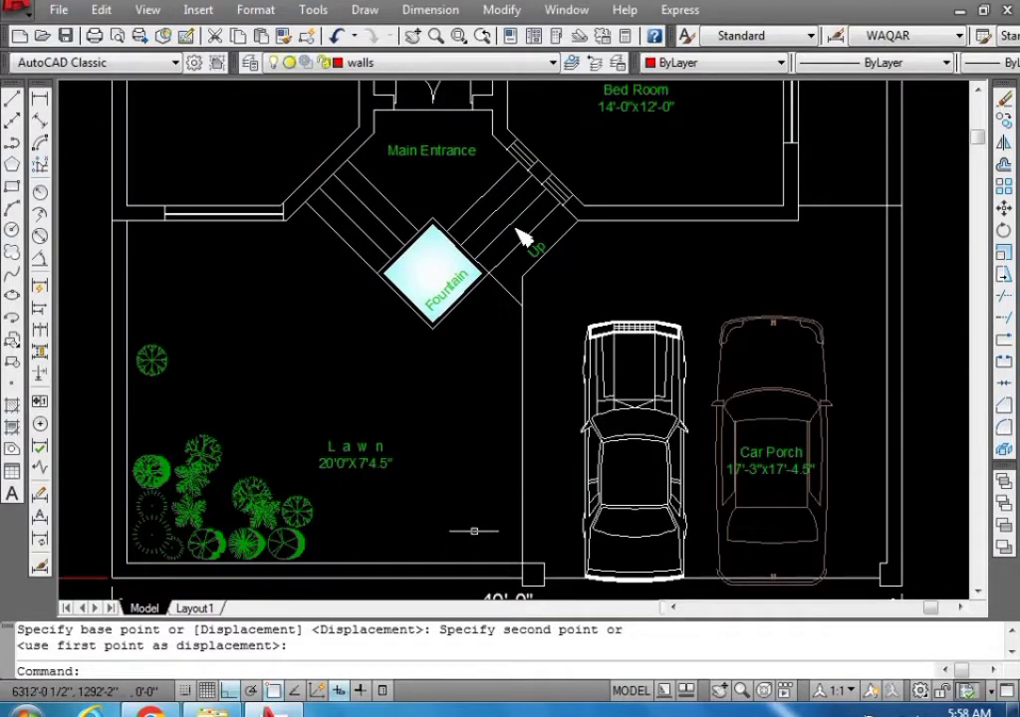
Measure the lawn's depth with a linear dimension, then cancel it after reading the length
left_click(40, 98)
left_click(126, 565)
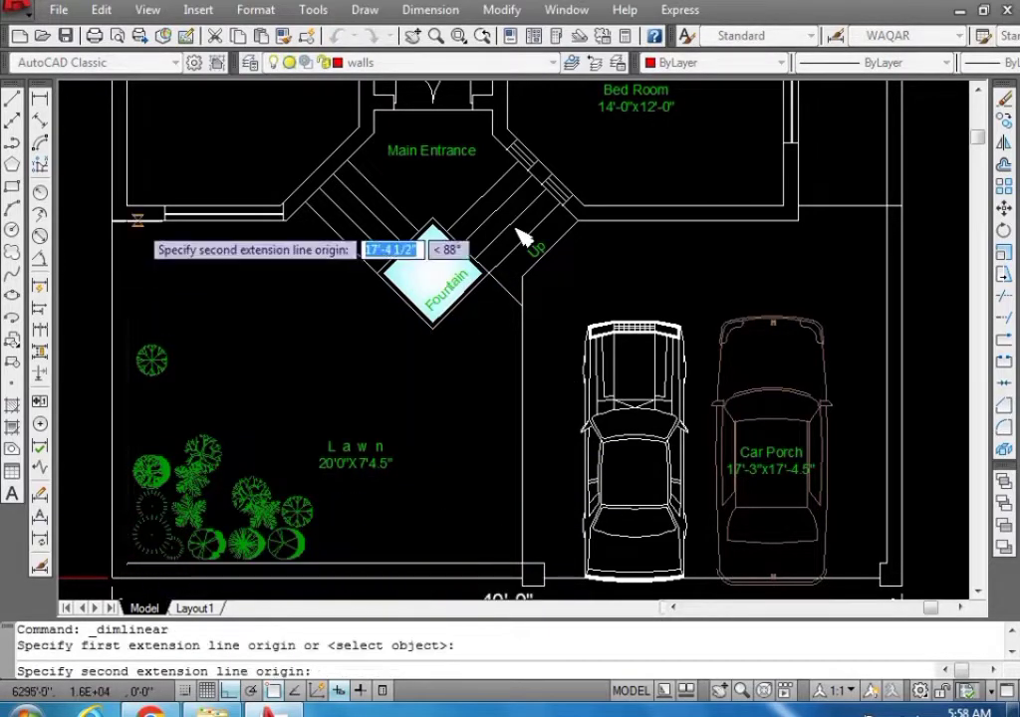
left_click(127, 221)
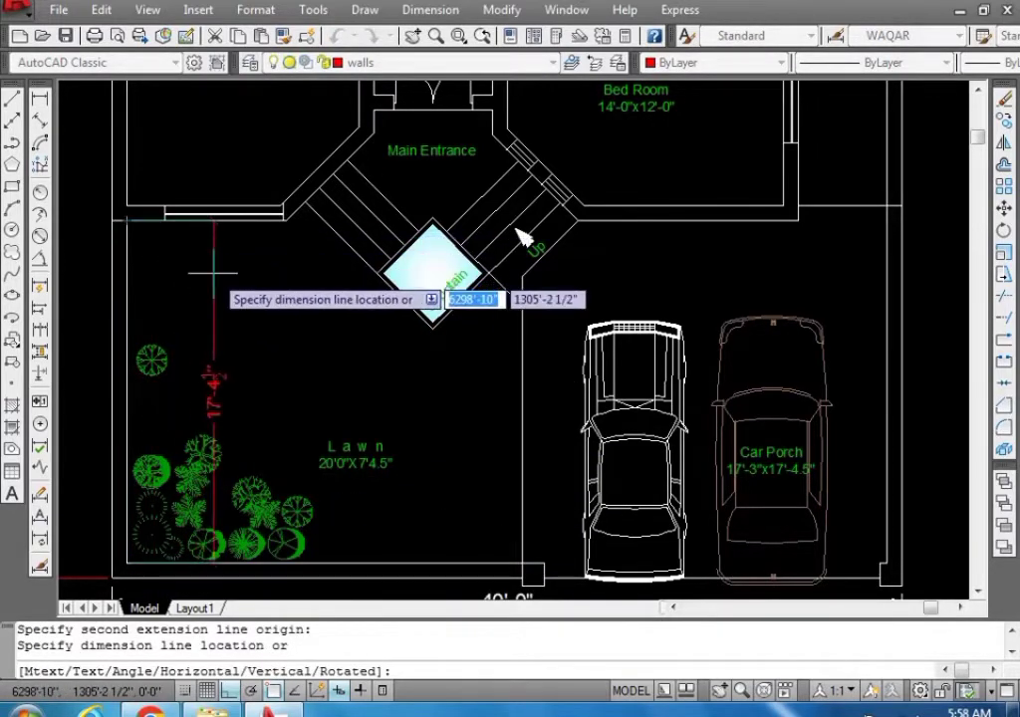
key("Escape")
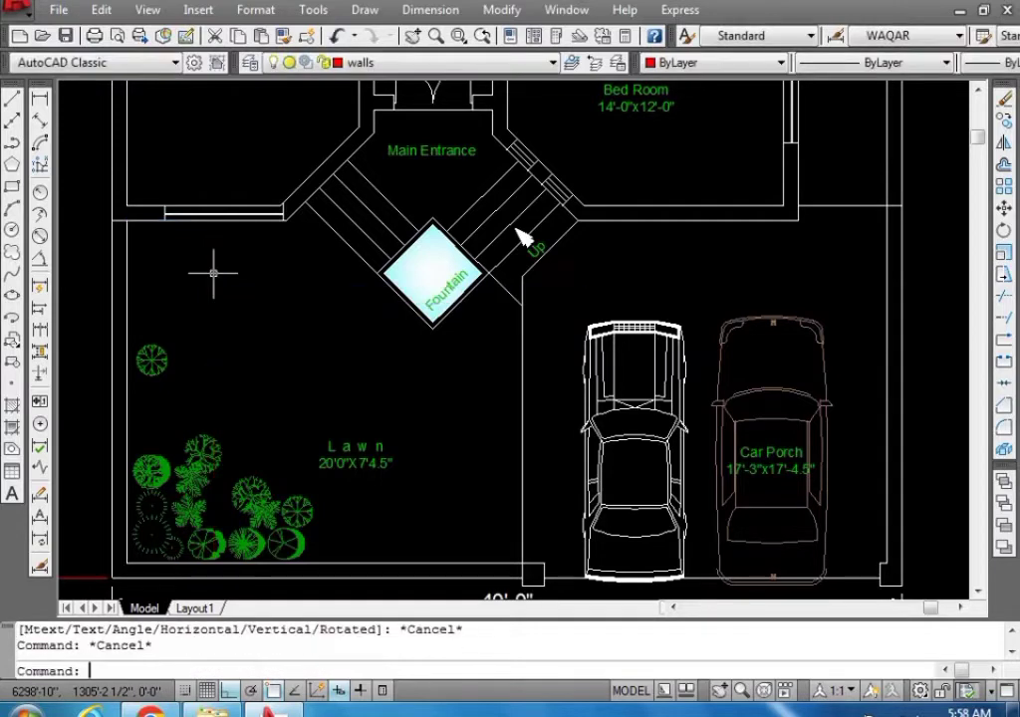
Edit the Lawn size label from 20'0"X7'4.5" to 20'0"X17'4.5"
scroll(357, 466, "up", 4)
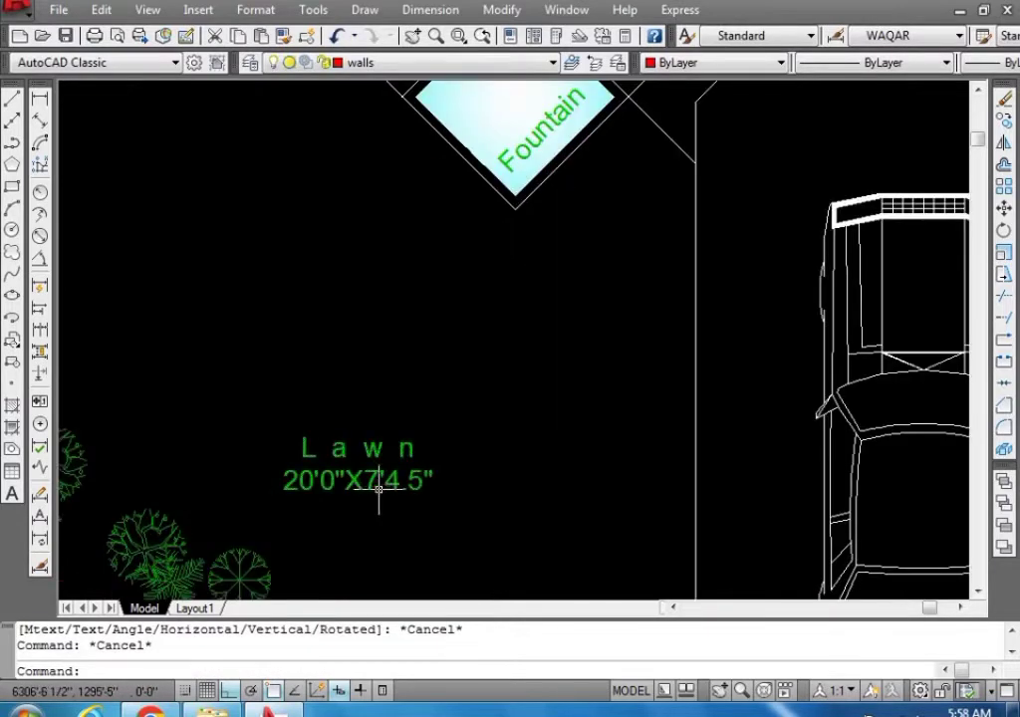
left_click(375, 483)
double_click(375, 483)
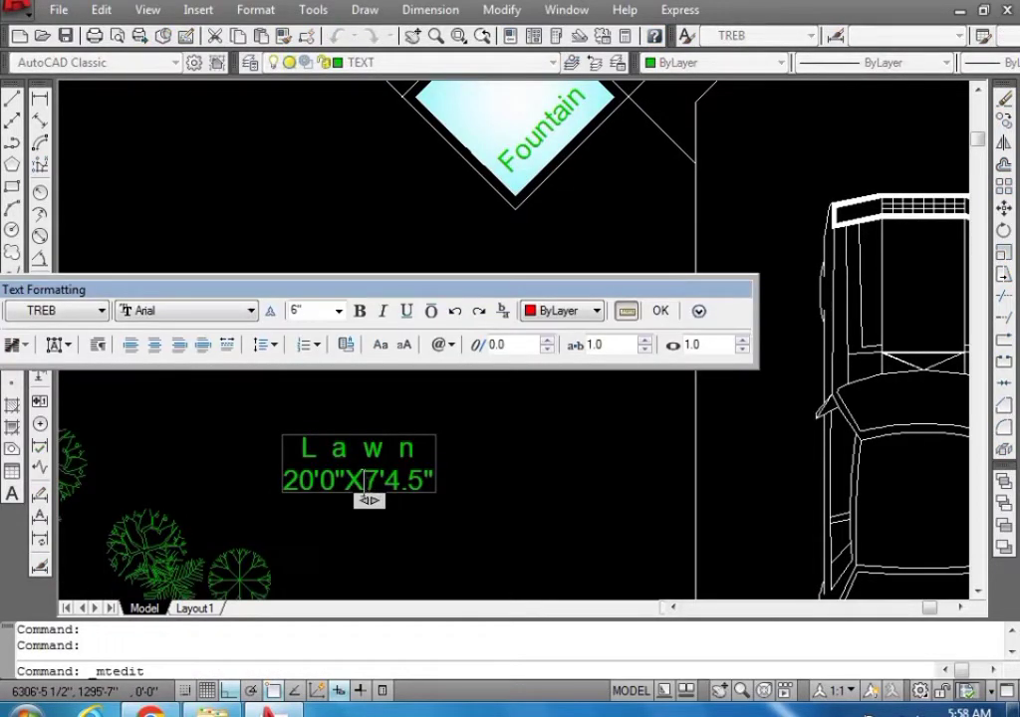
type("1")
left_click(472, 529)
Pan and zoom across Proposal 1's 6'-0" entrance passage, drawing dining, 14'-0"x12'-0" bedroom, dress and bath
scroll(480, 475, "down", 4)
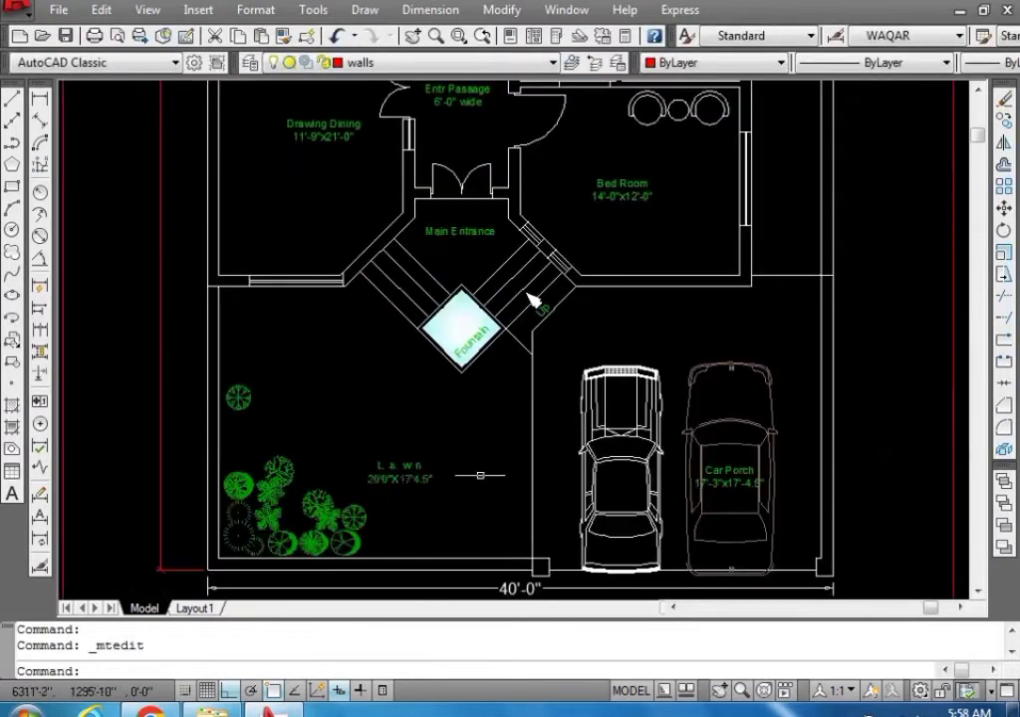
scroll(619, 371, "down", 2)
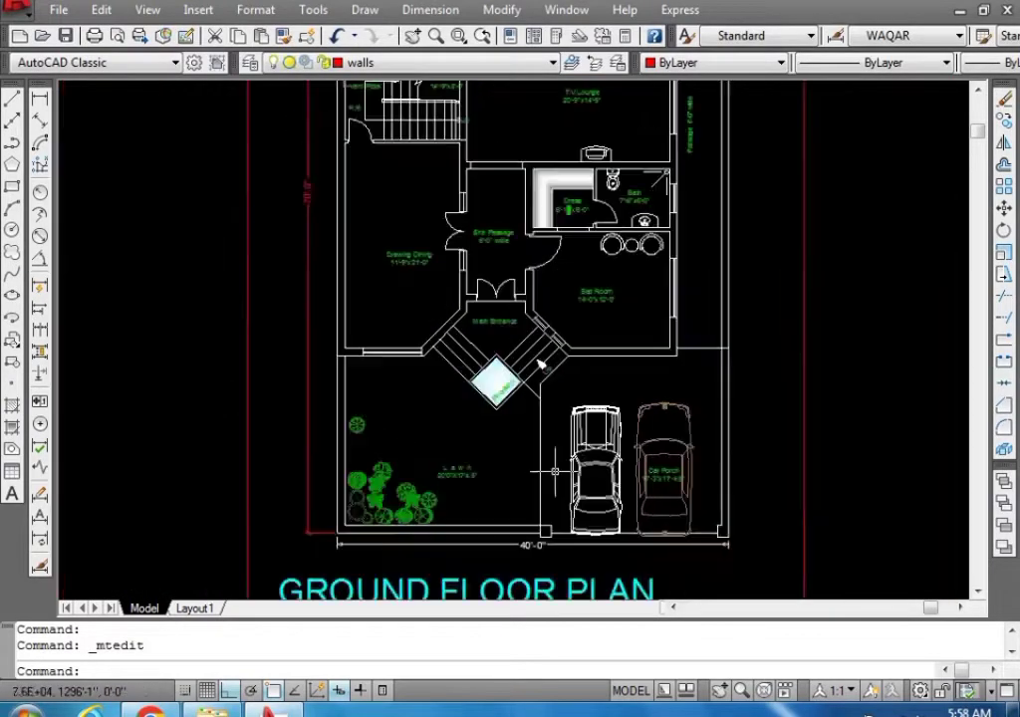
scroll(558, 365, "up", 2)
scroll(563, 383, "up", 1)
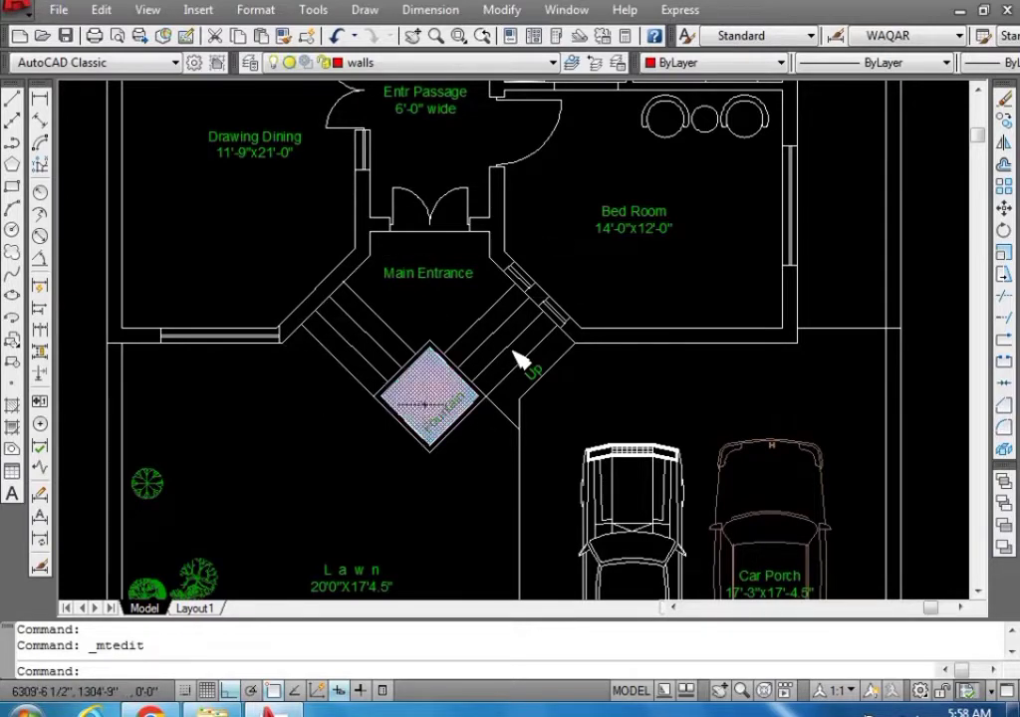
scroll(498, 473, "down", 2)
scroll(510, 406, "up", 3)
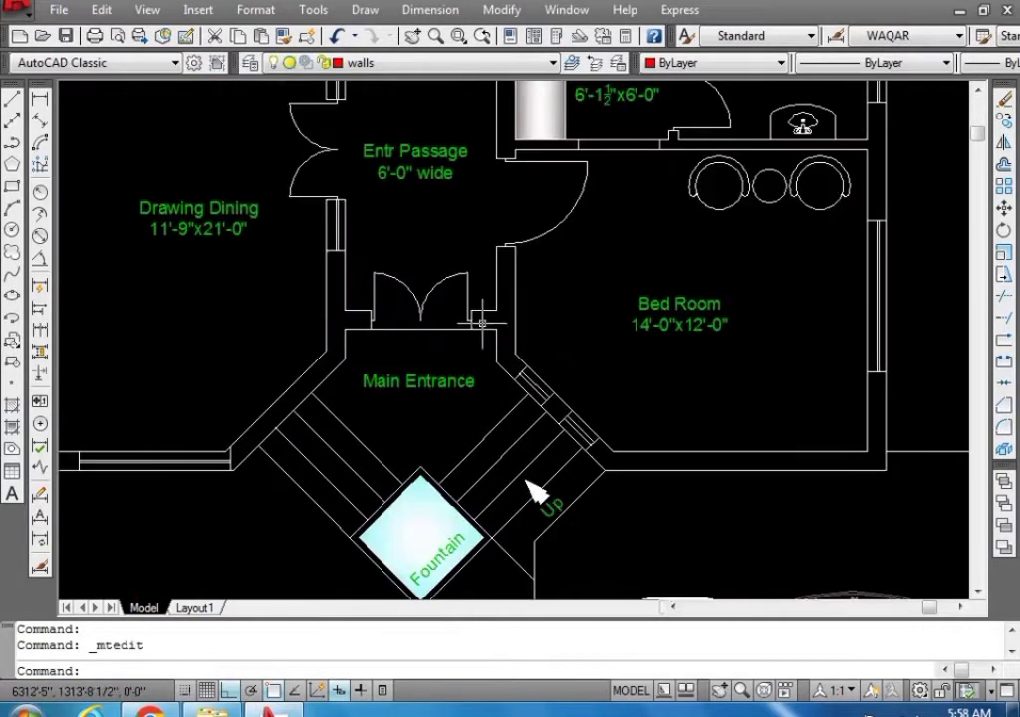
scroll(538, 488, "down", 2)
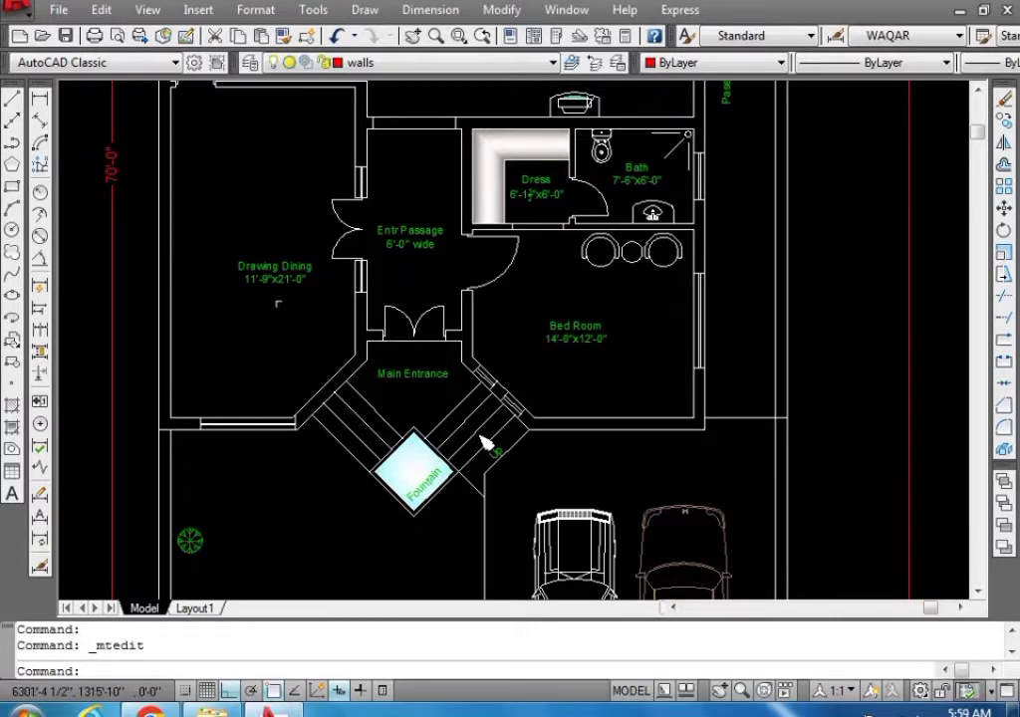
scroll(305, 389, "down", 2)
scroll(359, 379, "up", 2)
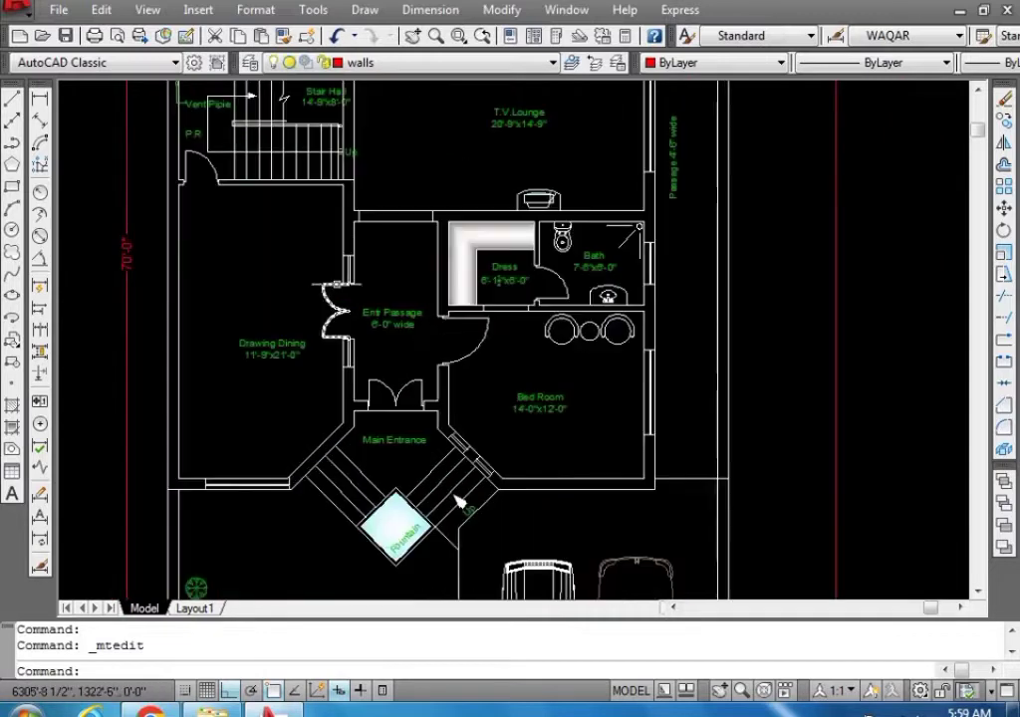
scroll(418, 439, "up", 2)
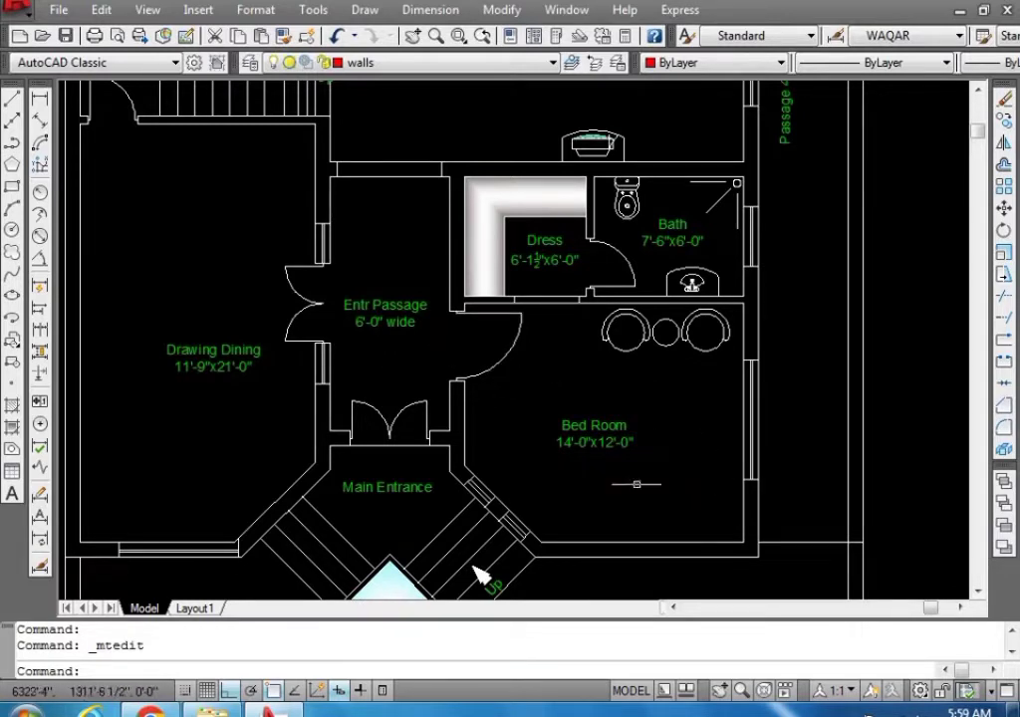
scroll(383, 433, "down", 2)
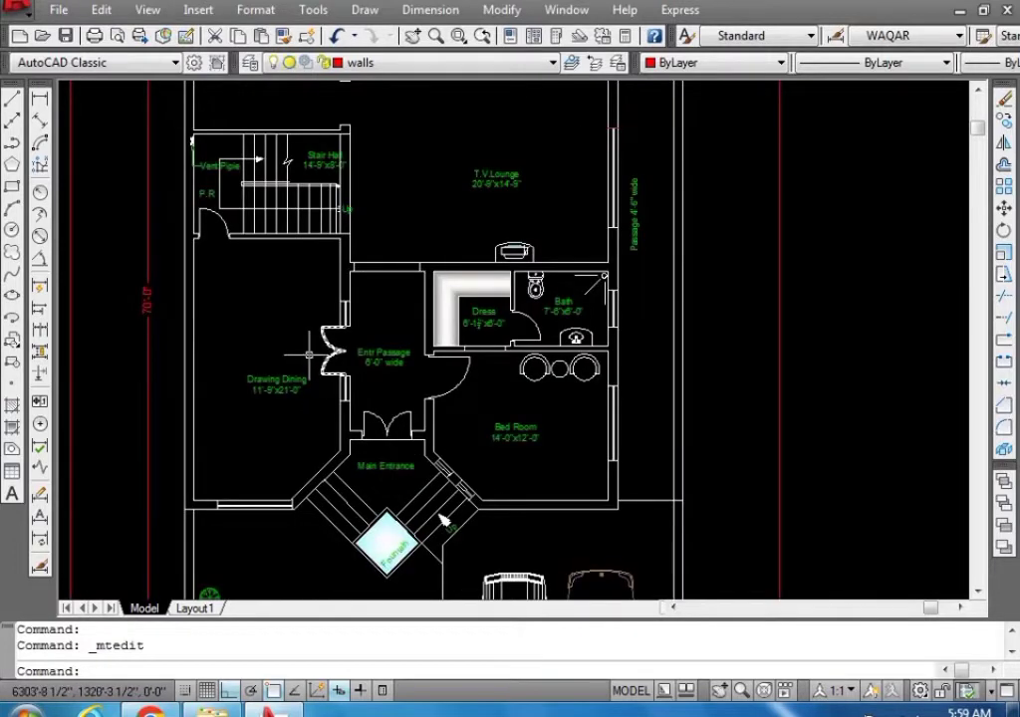
scroll(330, 360, "up", 2)
scroll(250, 445, "down", 2)
scroll(311, 380, "up", 1)
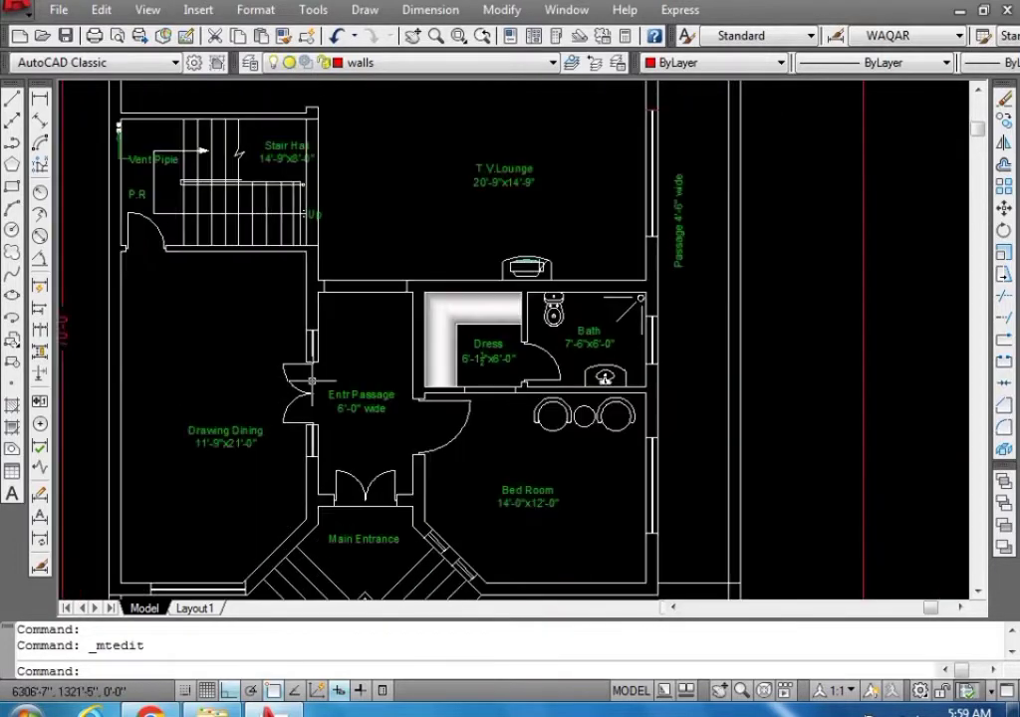
scroll(374, 402, "up", 1)
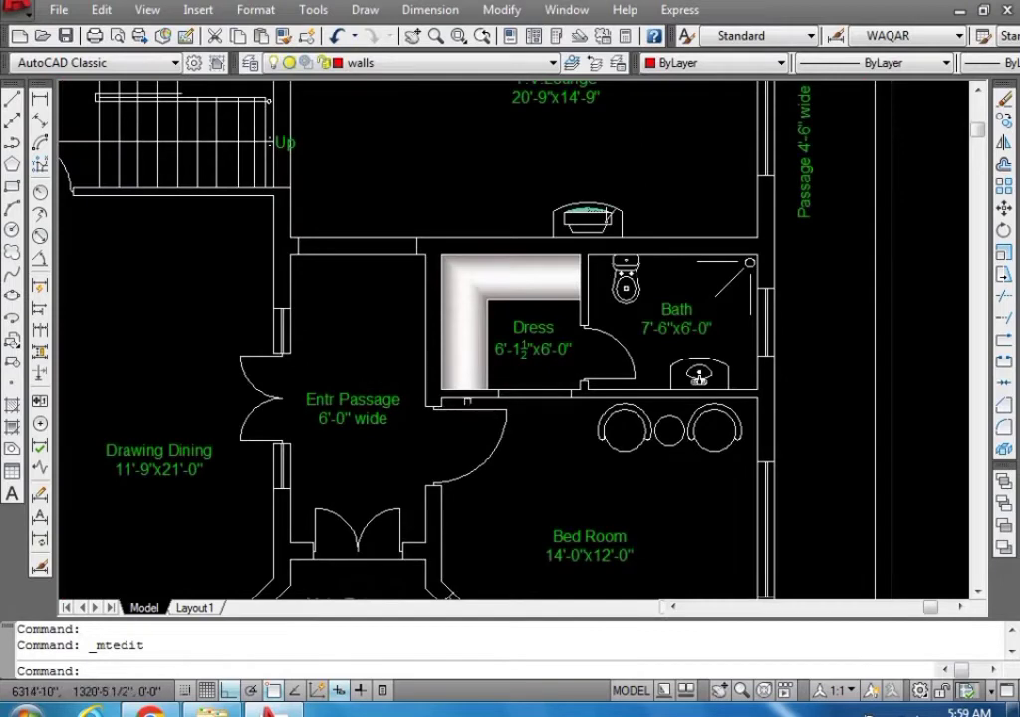
scroll(376, 367, "down", 1)
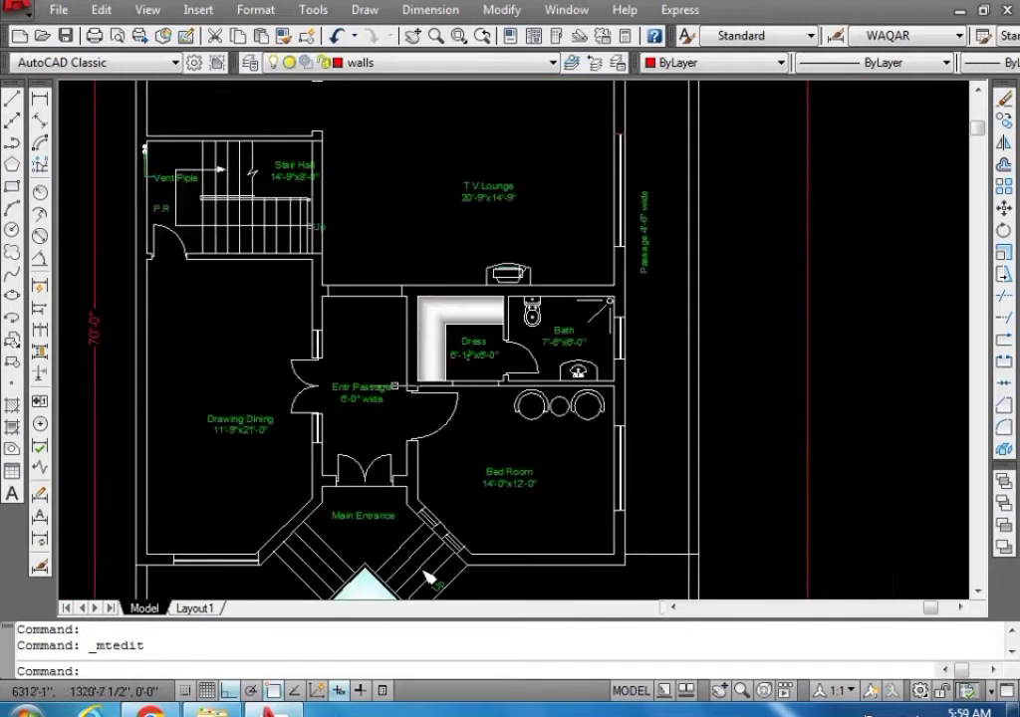
scroll(394, 384, "up", 1)
scroll(495, 363, "down", 1)
scroll(487, 368, "up", 1)
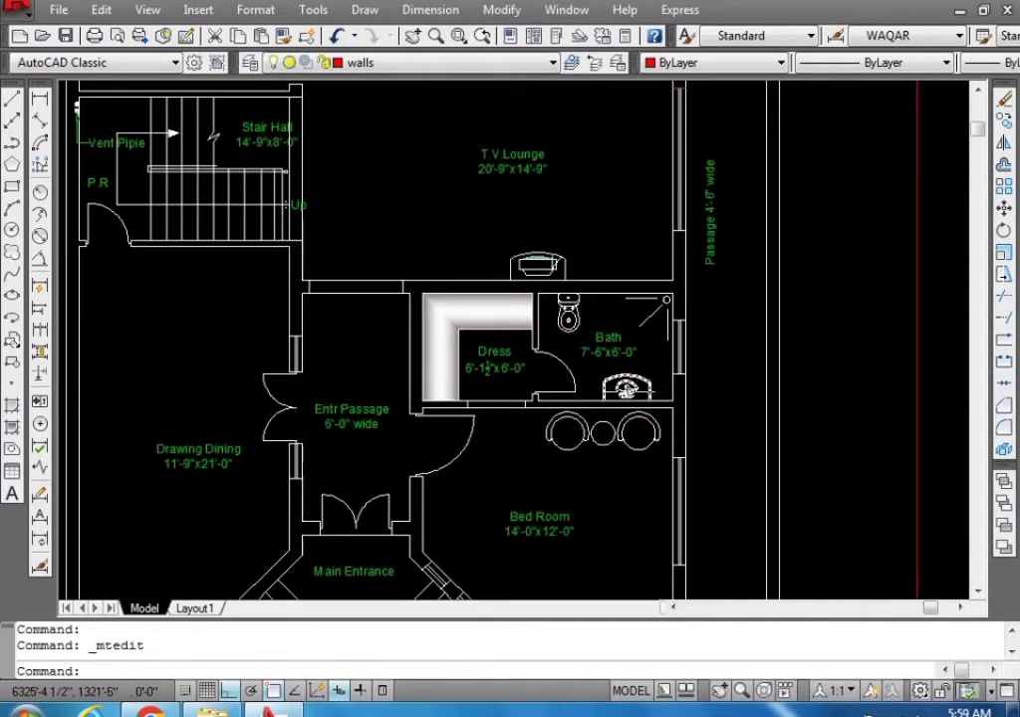
scroll(493, 373, "up", 1)
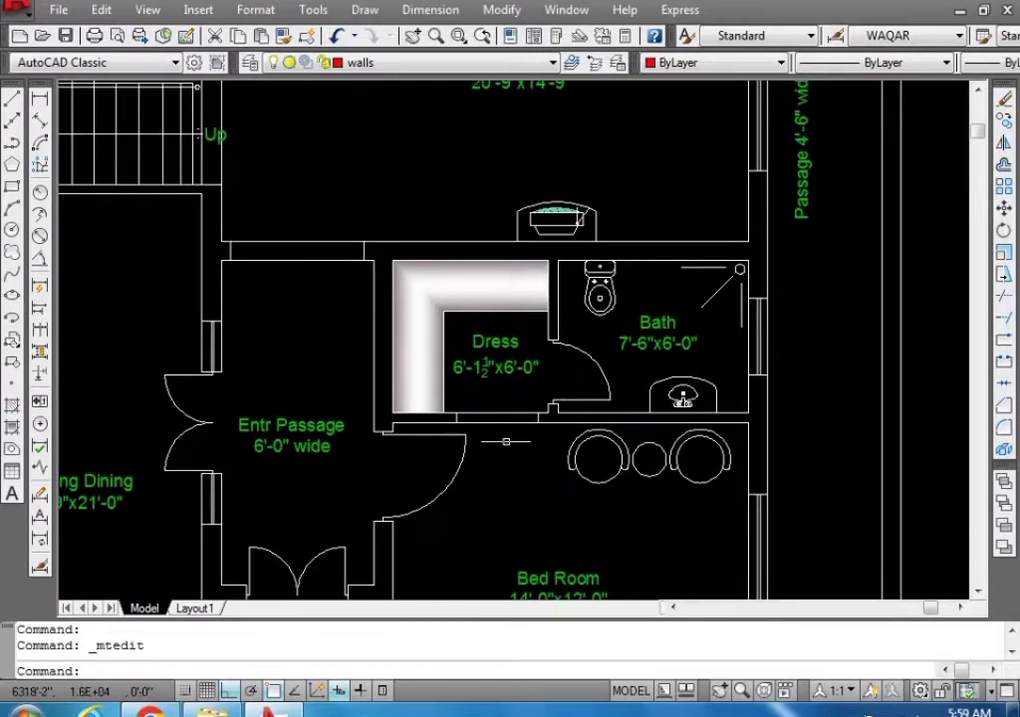
scroll(587, 428, "down", 2)
scroll(573, 369, "up", 2)
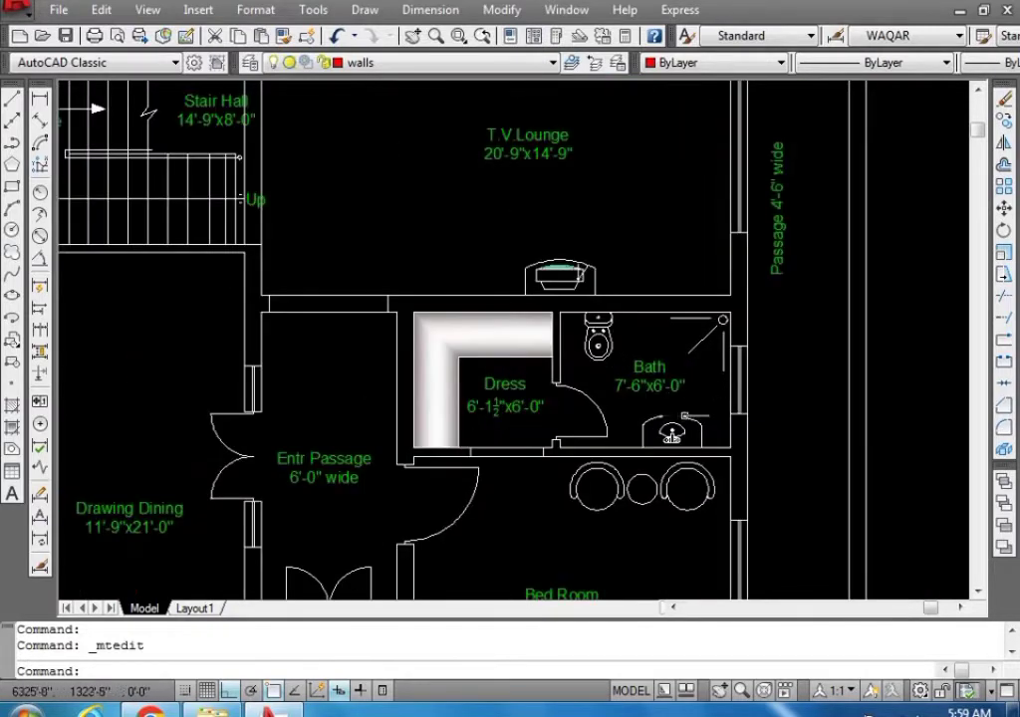
scroll(601, 498, "down", 2)
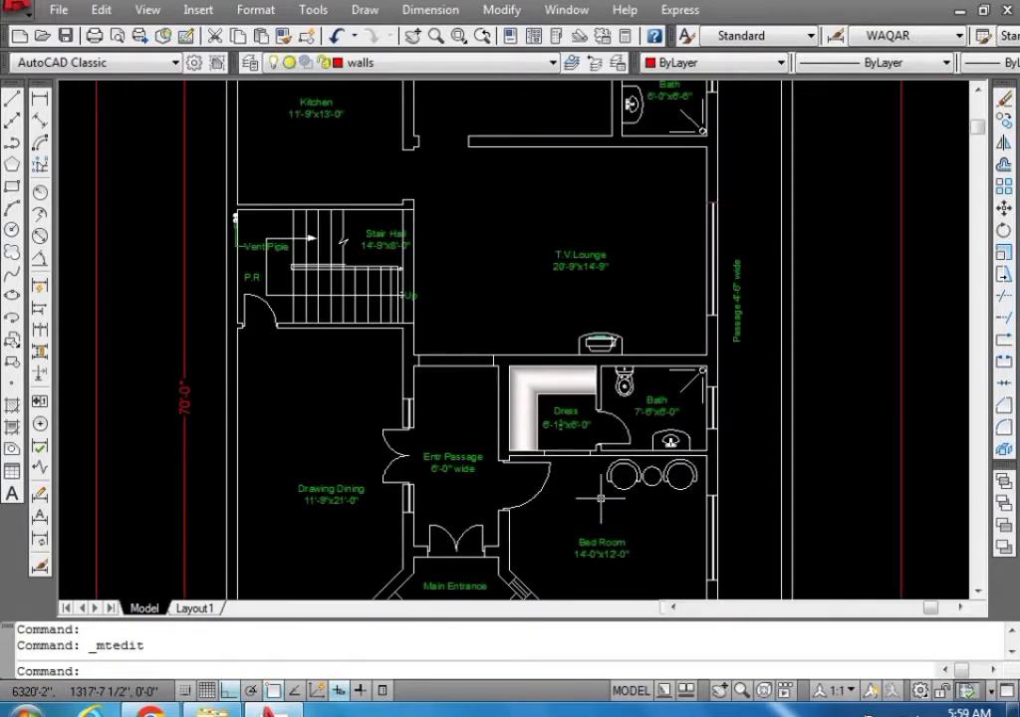
Look over the 20'-9"x14'-9" T.V. lounge and 14'-9"x8'-0" stair hall, then zoom out to the full Proposal 1 sheet
scroll(318, 407, "down", 3)
scroll(308, 335, "up", 3)
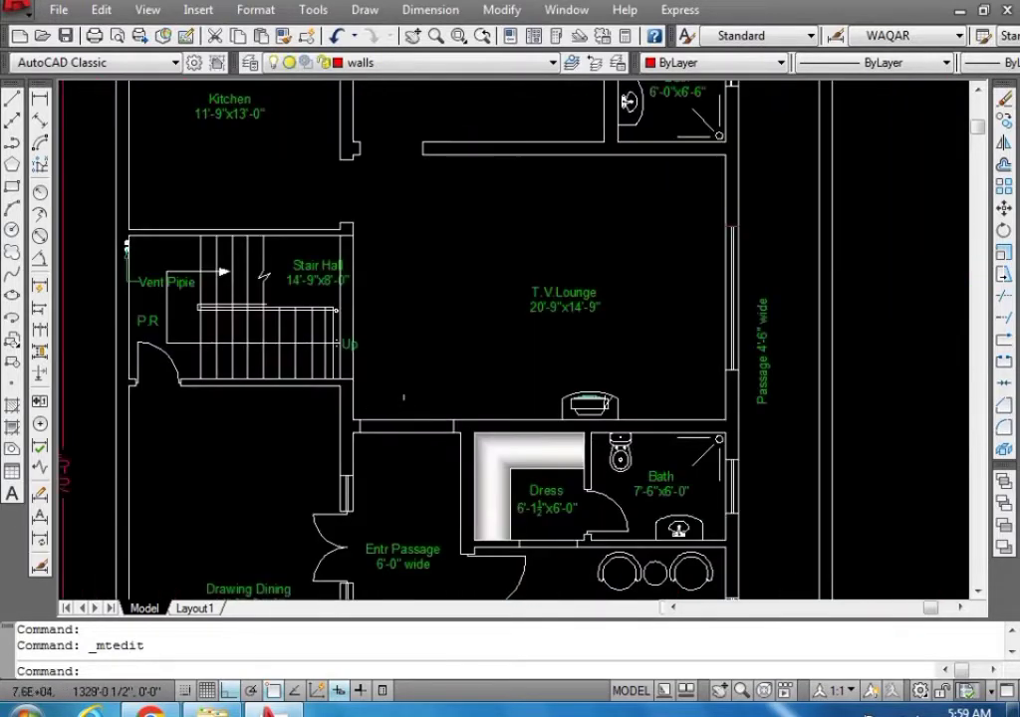
scroll(465, 439, "up", 2)
scroll(465, 439, "down", 4)
scroll(479, 440, "up", 2)
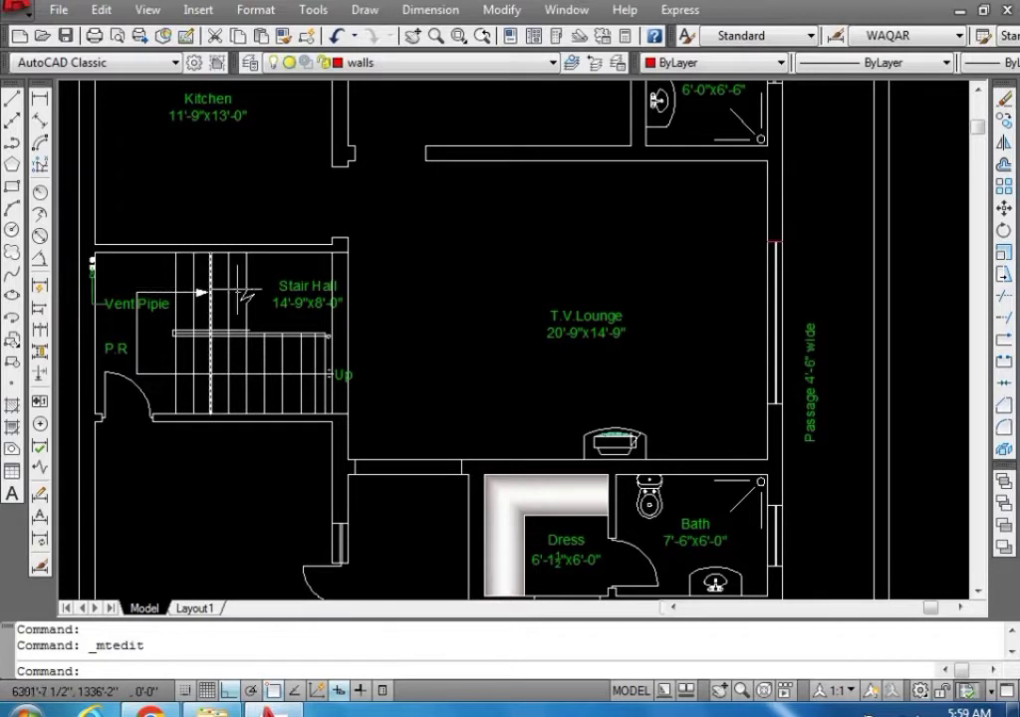
scroll(311, 449, "down", 2)
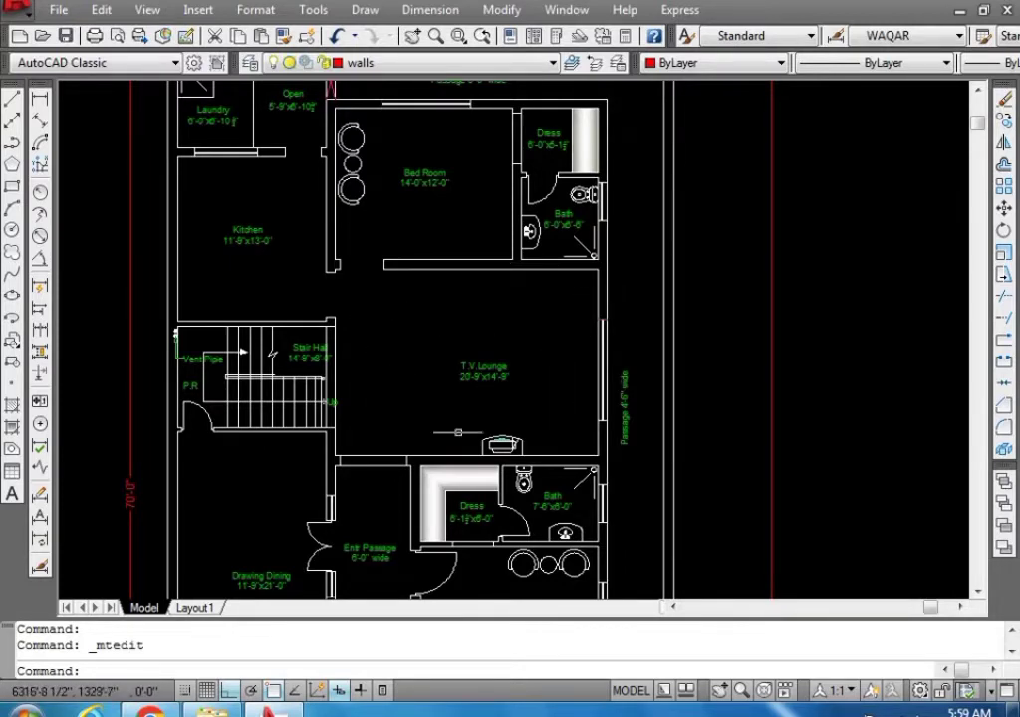
scroll(368, 339, "down", 3)
scroll(438, 323, "up", 2)
scroll(375, 390, "up", 2)
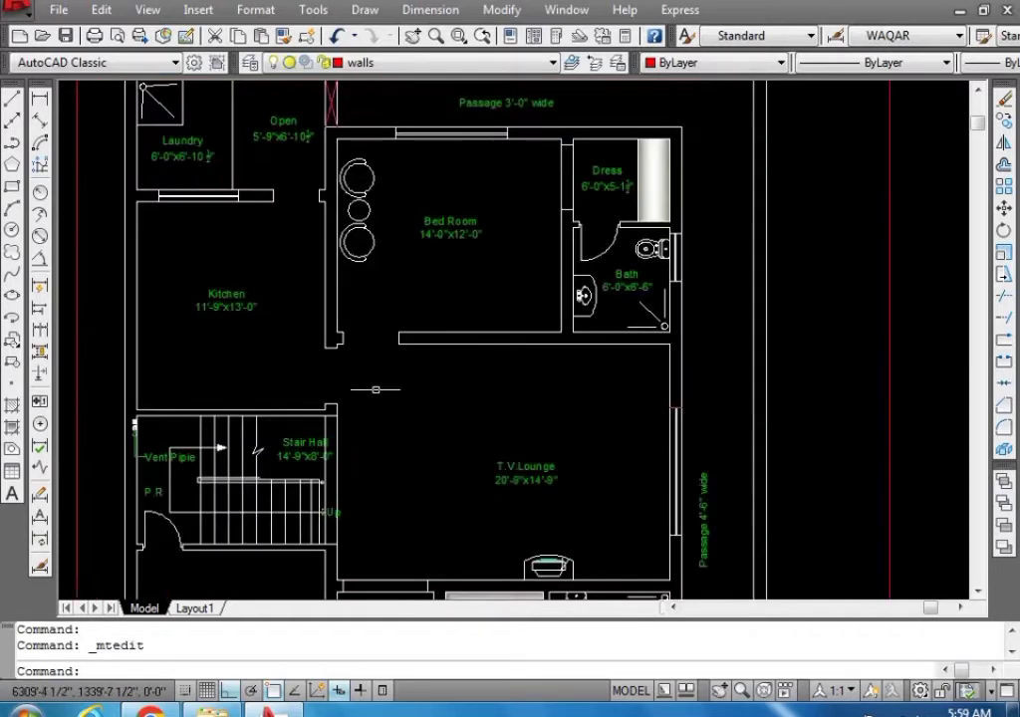
scroll(239, 343, "down", 4)
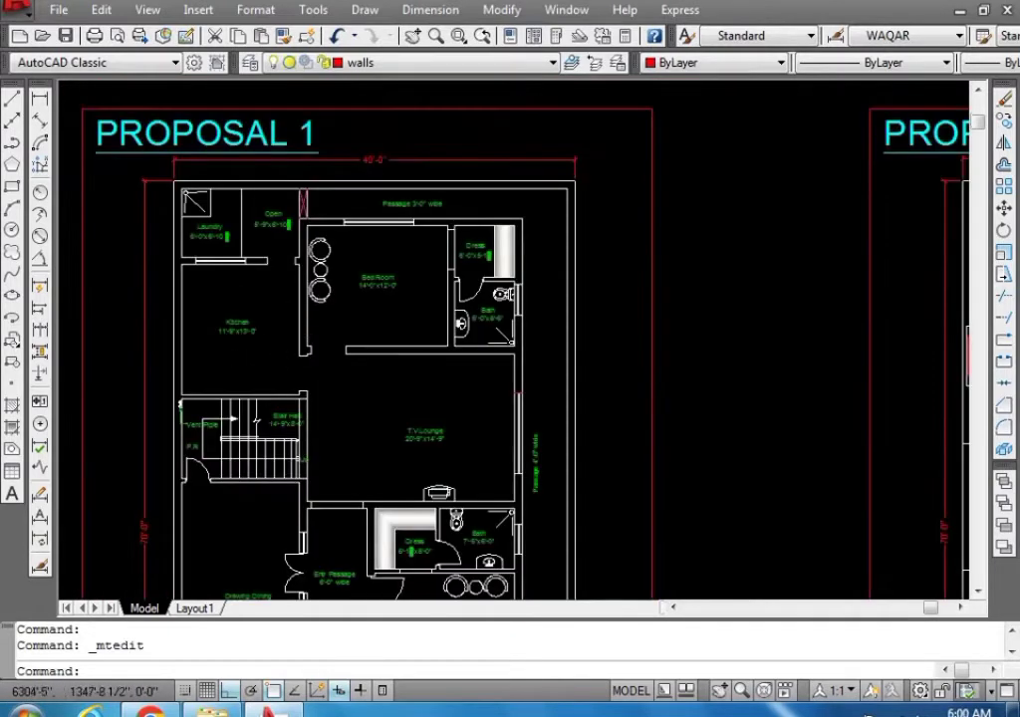
Zoom into Proposal 1's bed room, dress and bath, then pan down toward the entrance and drawing dining
scroll(239, 319, "up", 5)
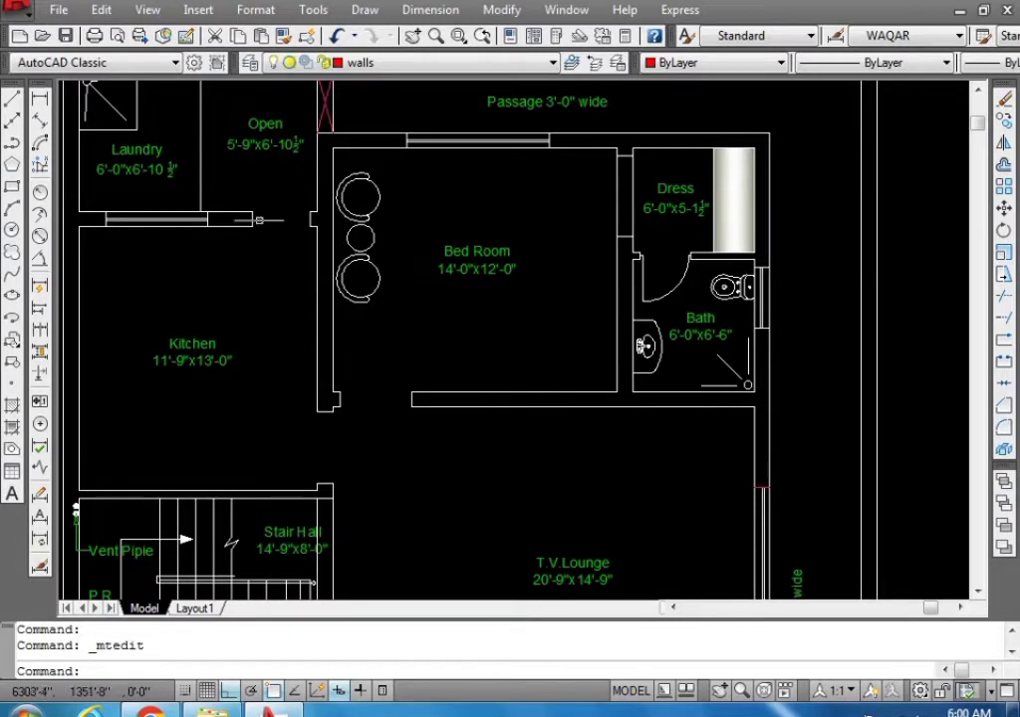
scroll(291, 460, "down", 2)
scroll(273, 308, "up", 2)
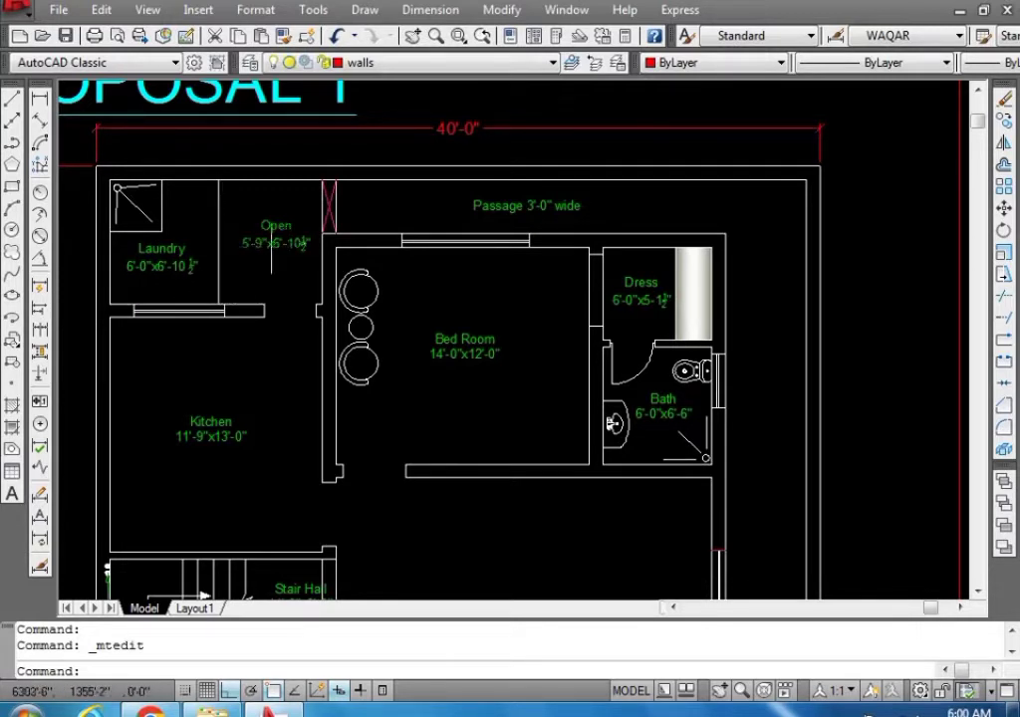
scroll(353, 365, "down", 3)
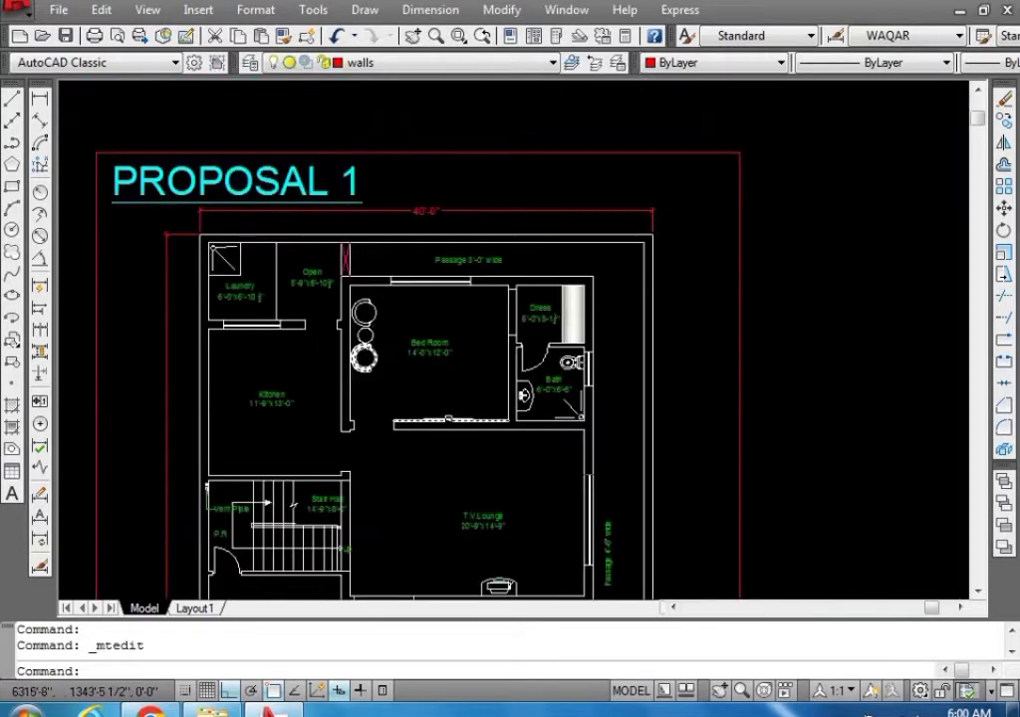
scroll(478, 354, "up", 3)
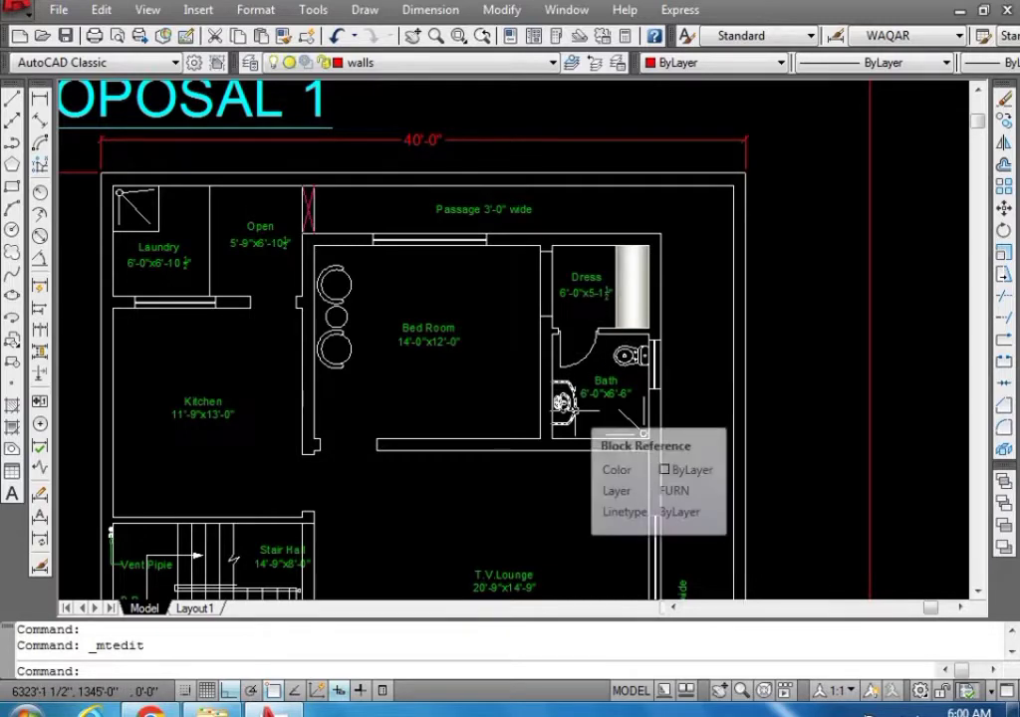
scroll(388, 110, "down", 1)
scroll(400, 136, "up", 1)
scroll(401, 136, "down", 2)
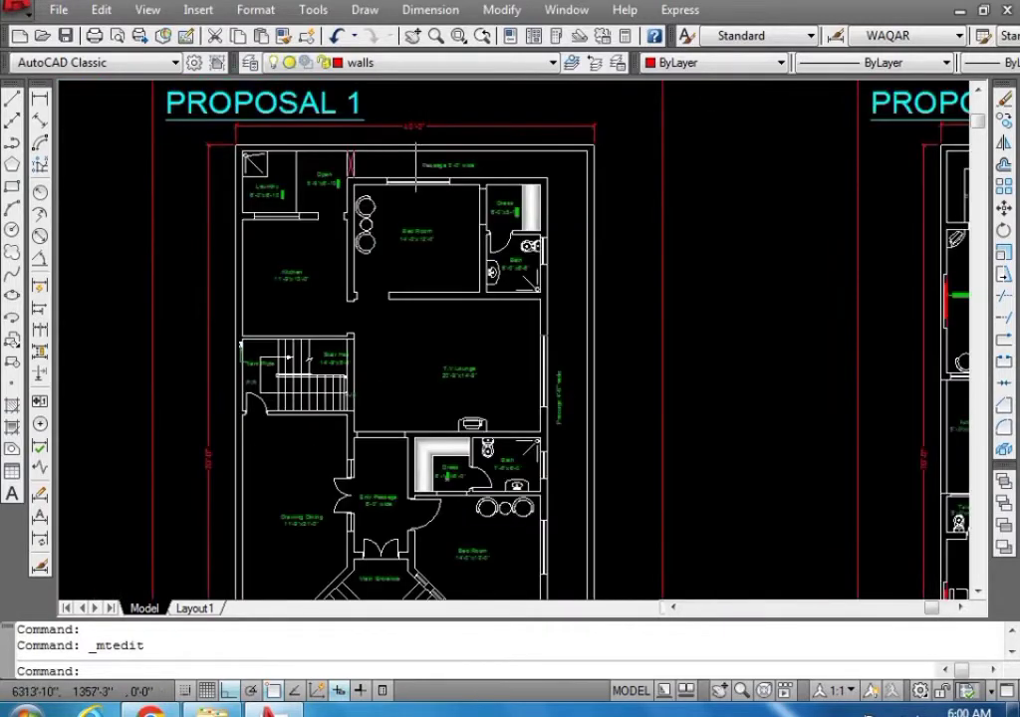
scroll(459, 181, "up", 4)
scroll(393, 239, "down", 2)
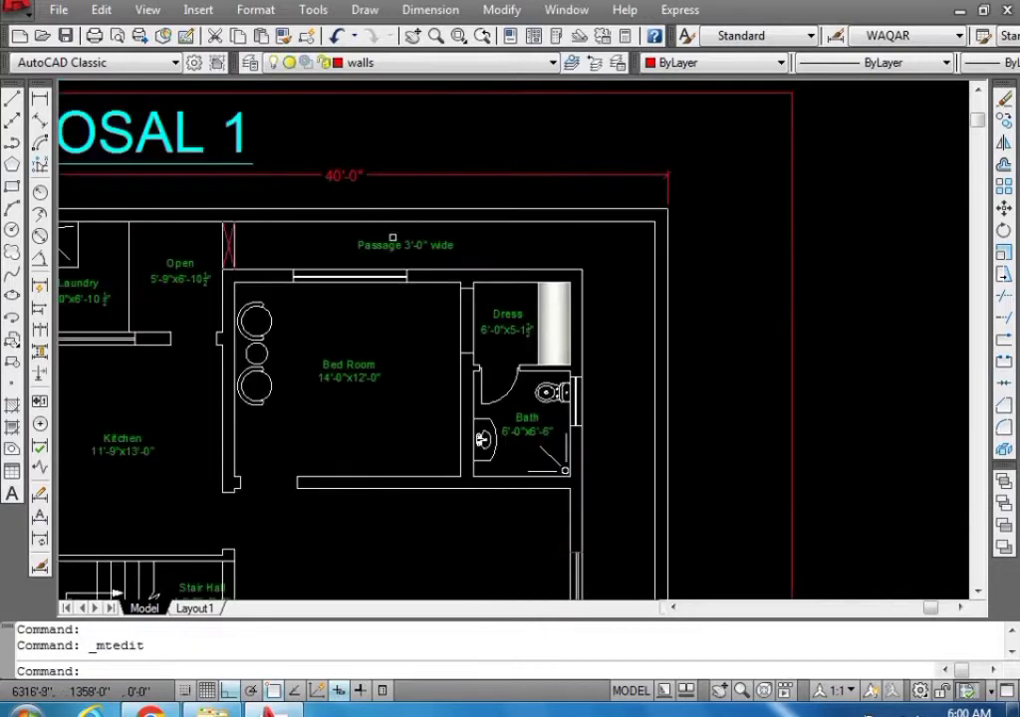
scroll(433, 219, "down", 2)
scroll(432, 219, "up", 2)
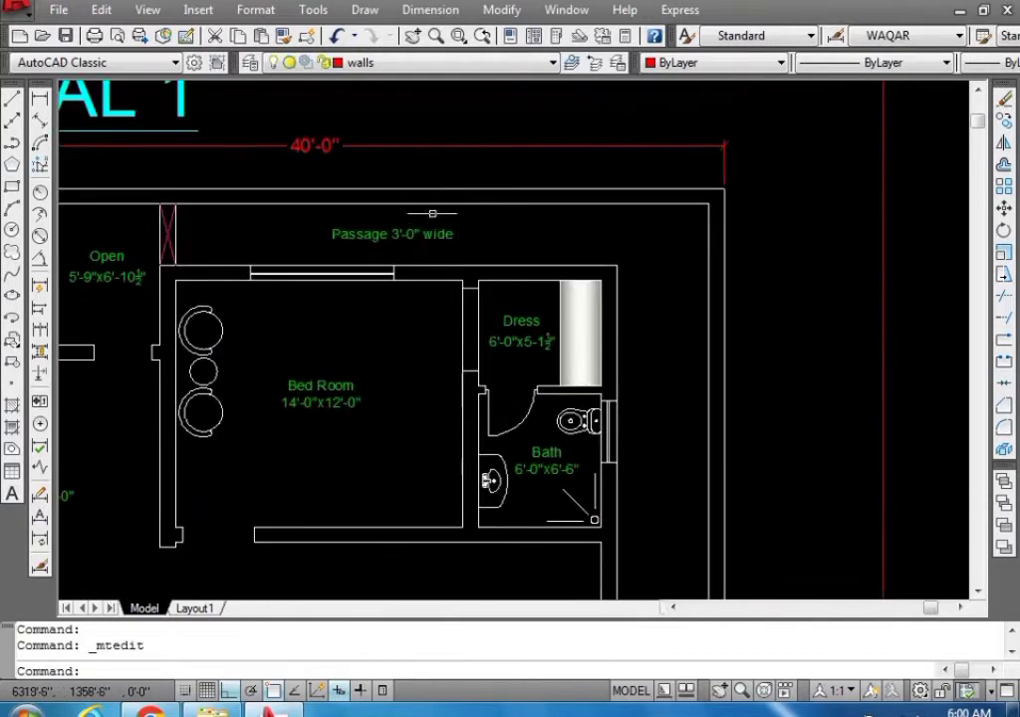
scroll(345, 174, "down", 3)
scroll(356, 166, "down", 2)
scroll(378, 292, "up", 1)
Zoom out to all proposals, then into Proposal 2's 14'-0"x18'-7½" car porch, lawn and drawing room
scroll(486, 416, "up", 1)
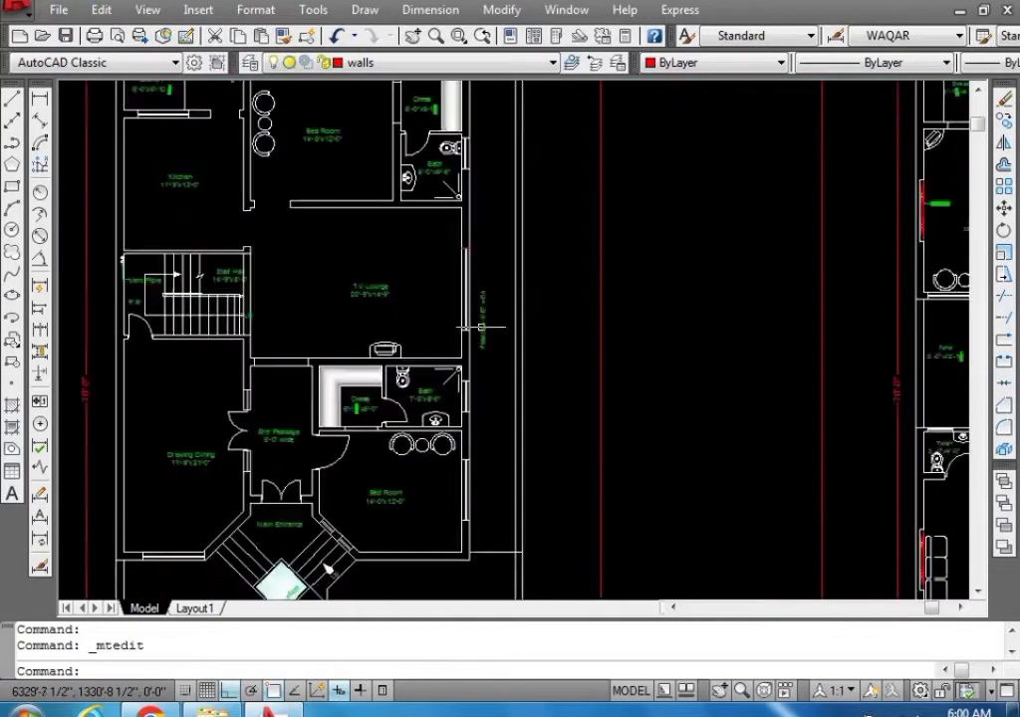
scroll(485, 325, "up", 2)
scroll(500, 346, "up", 2)
scroll(505, 318, "down", 4)
scroll(528, 364, "down", 3)
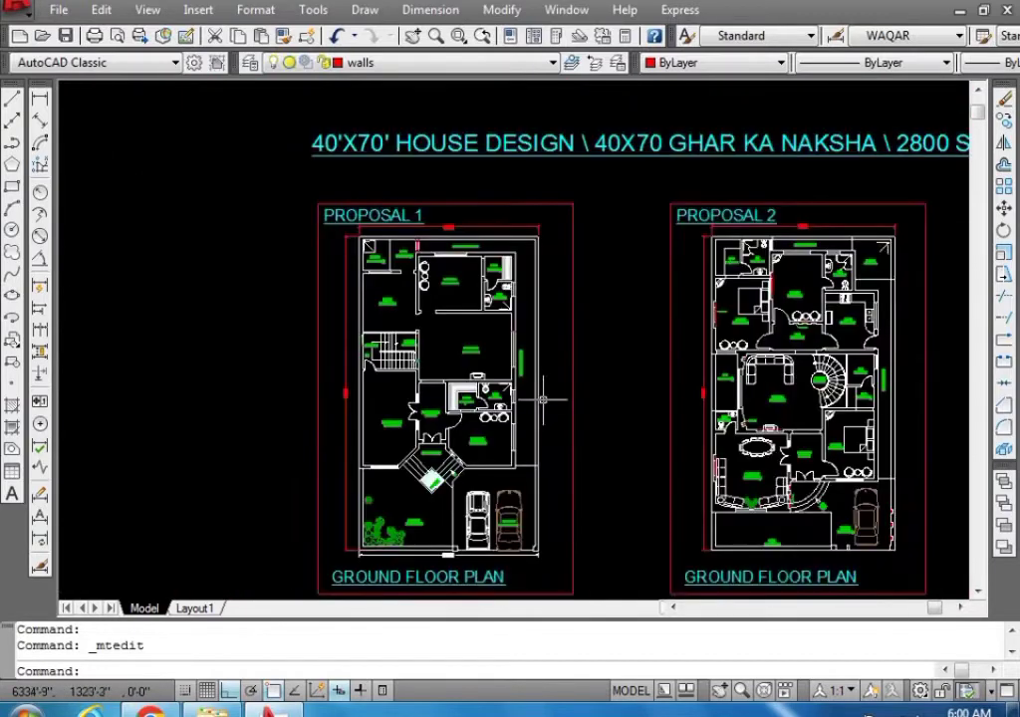
scroll(540, 392, "up", 2)
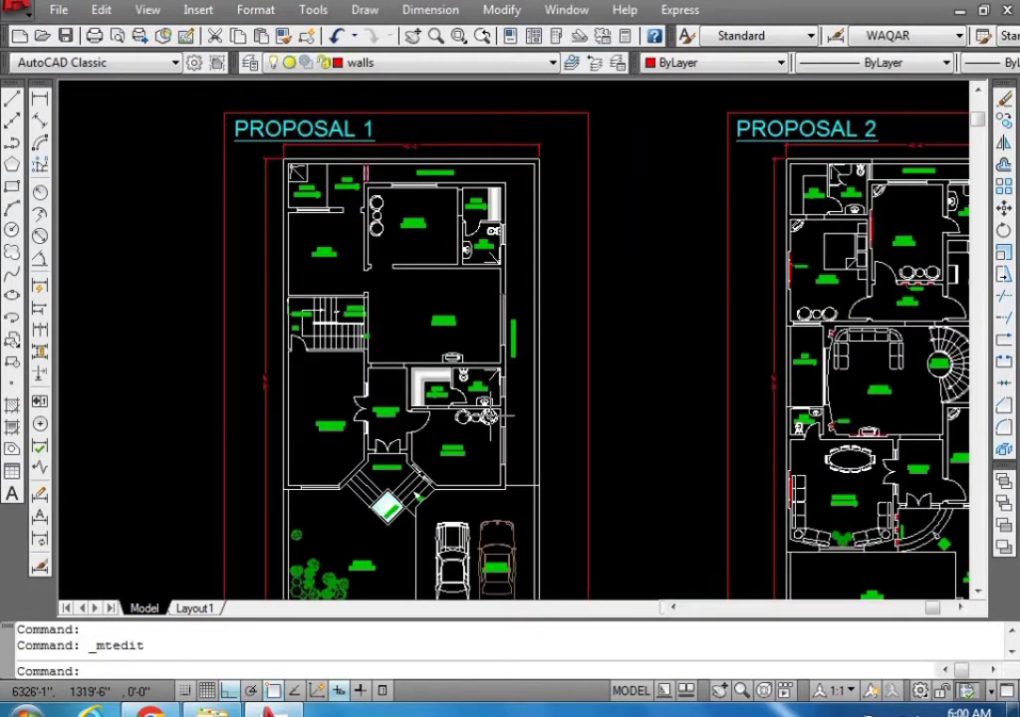
mouse_move(488, 415)
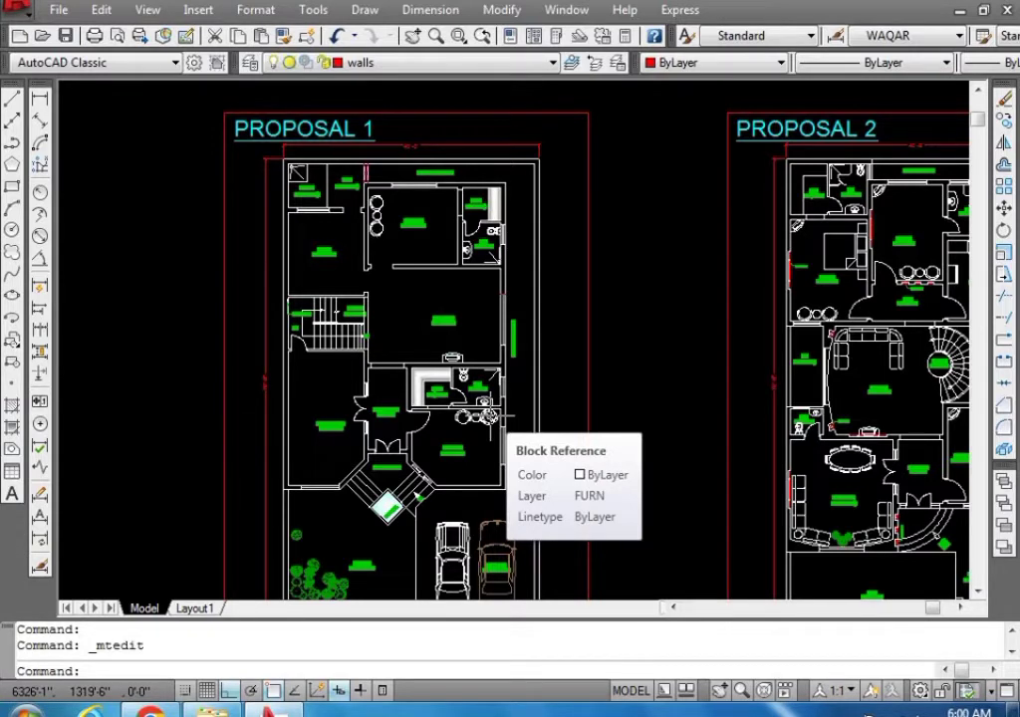
scroll(299, 234, "down", 1)
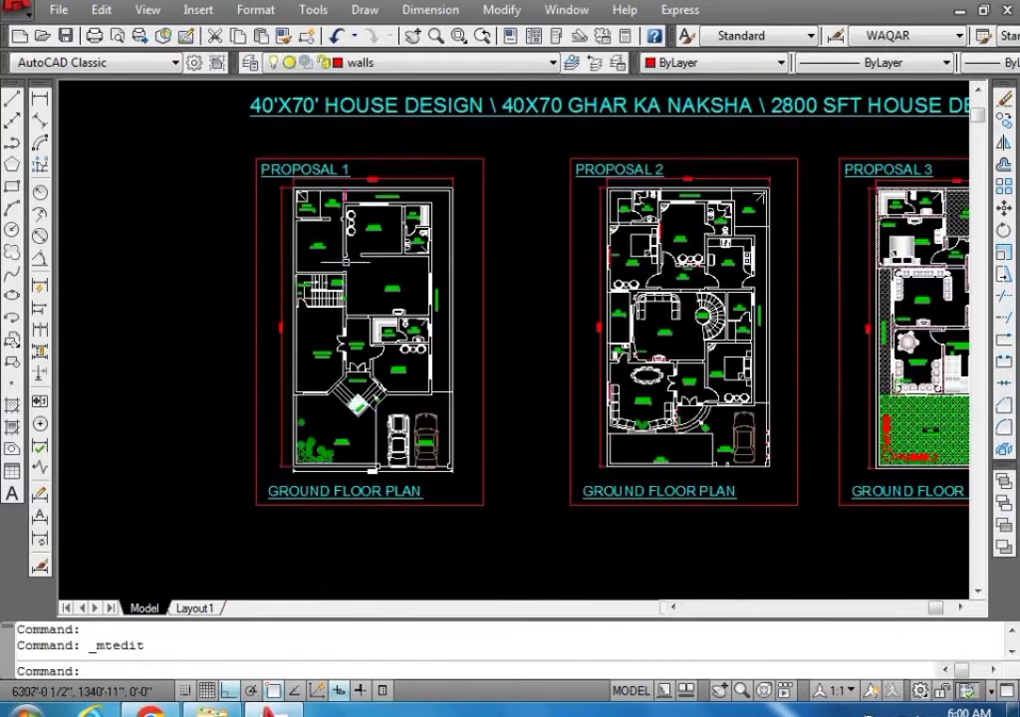
scroll(327, 221, "up", 1)
scroll(289, 224, "down", 1)
scroll(472, 149, "up", 5)
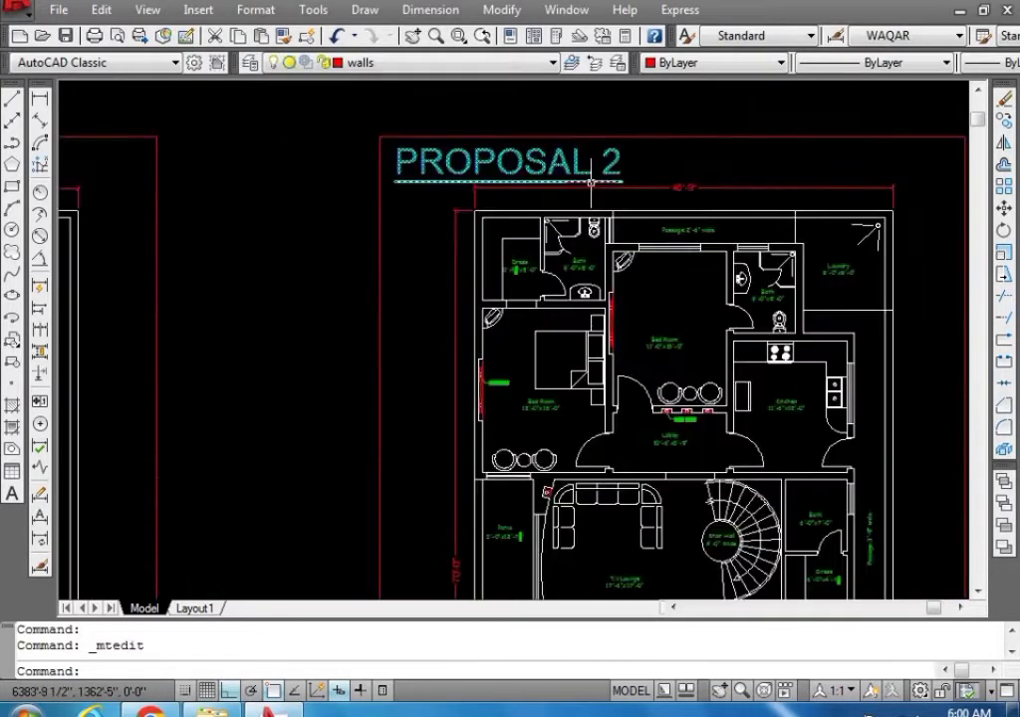
scroll(399, 114, "down", 4)
scroll(574, 364, "up", 3)
scroll(587, 438, "up", 3)
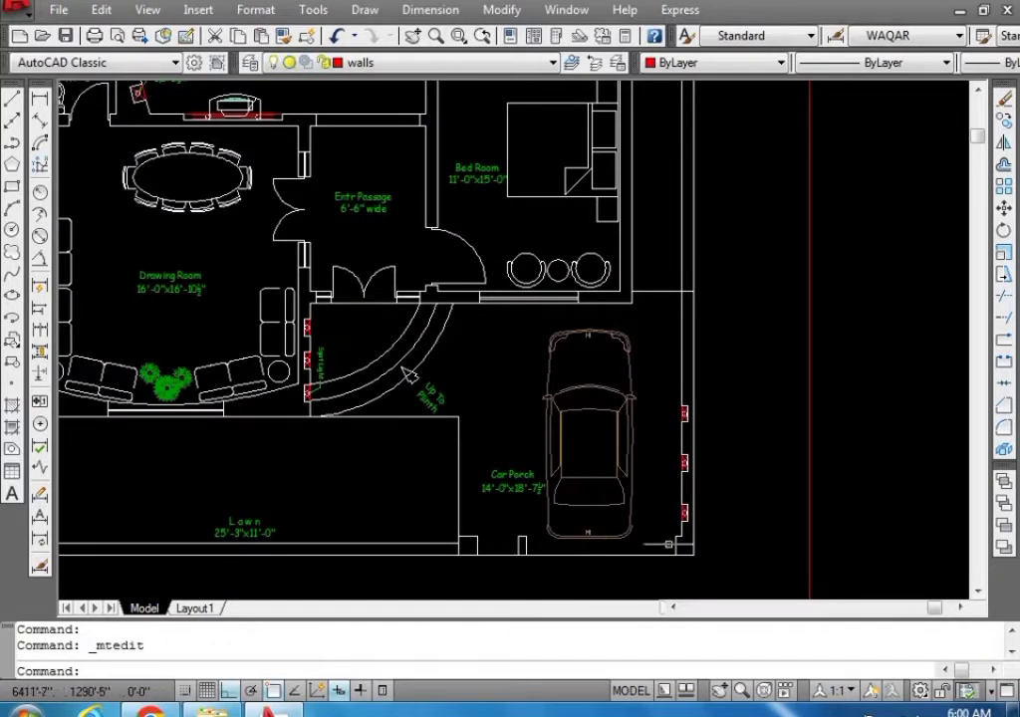
Zoom over Proposal 2's car porch, lawn, drawing room and 11'-0"x15'-0" bed room, then out to the full plan
scroll(669, 544, "up", 1)
scroll(687, 492, "up", 2)
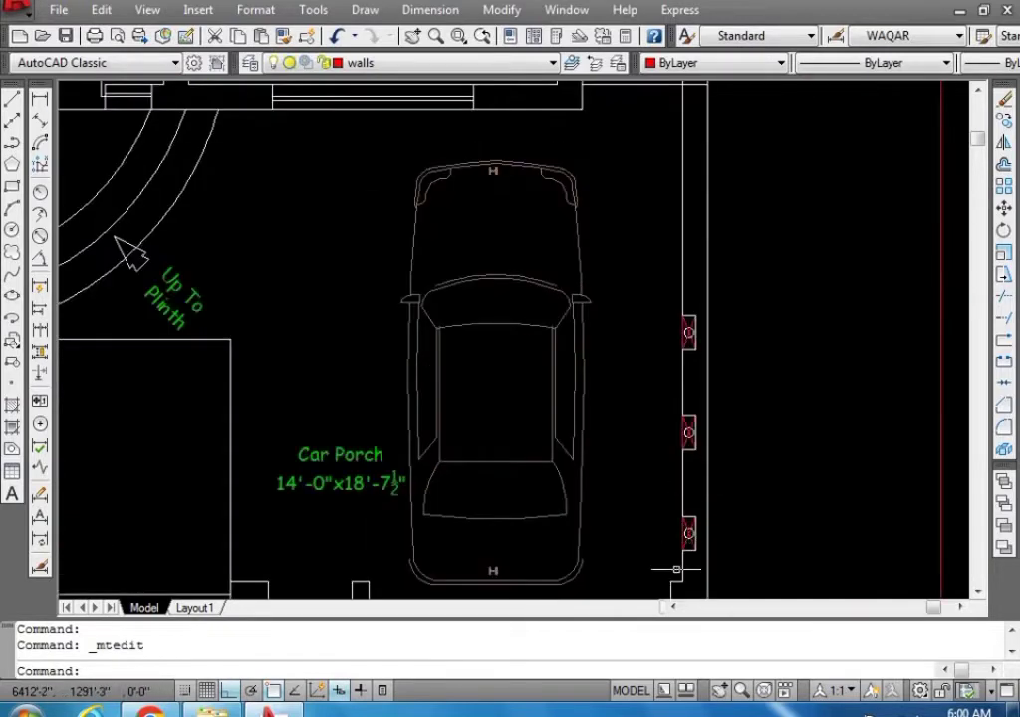
scroll(677, 552, "up", 3)
scroll(681, 540, "down", 2)
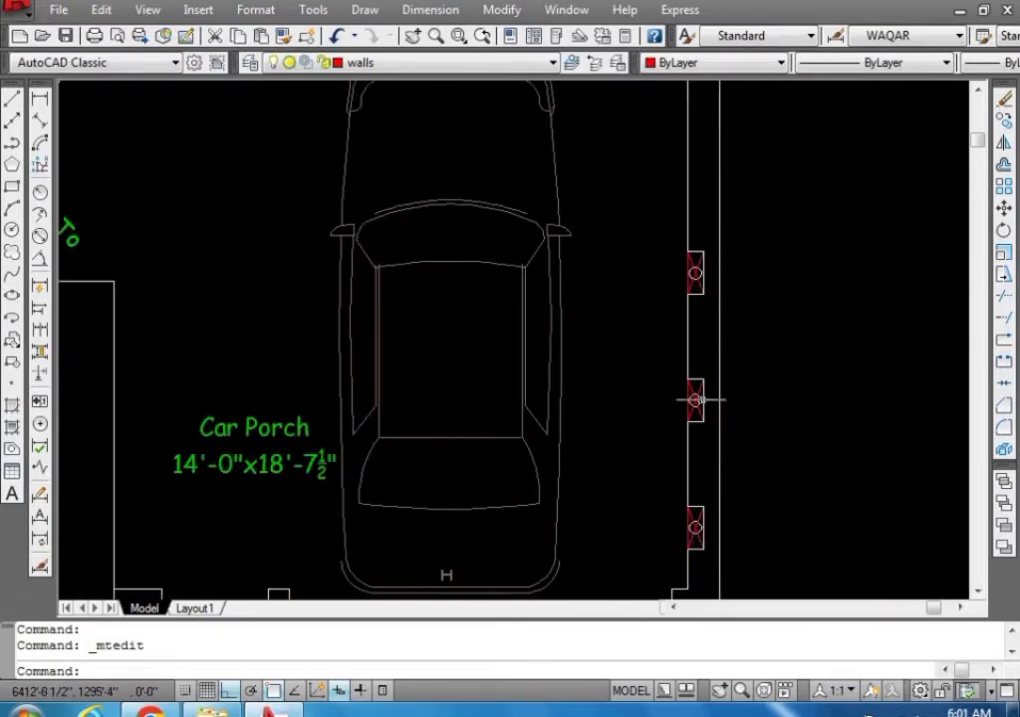
scroll(696, 400, "down", 3)
scroll(657, 458, "down", 2)
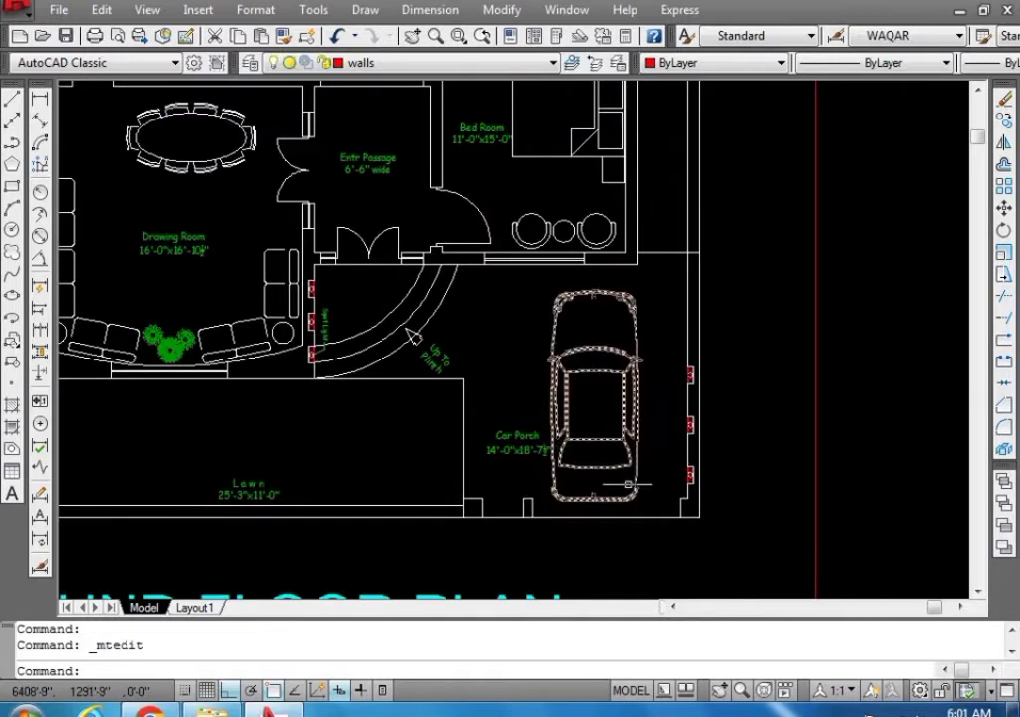
scroll(519, 450, "up", 2)
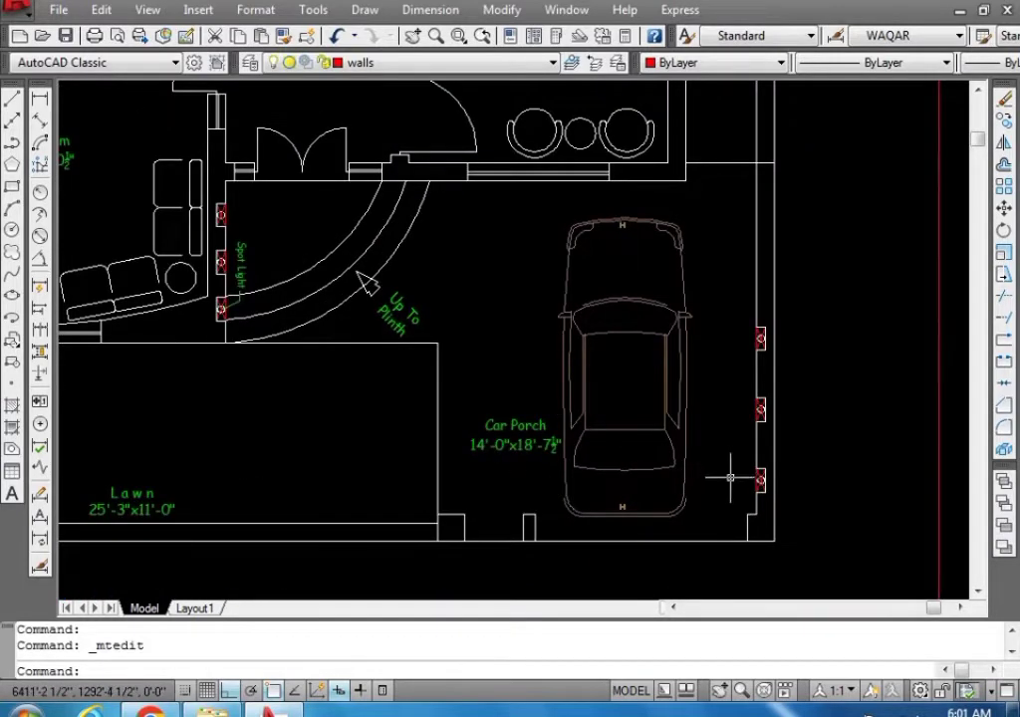
scroll(598, 523, "down", 2)
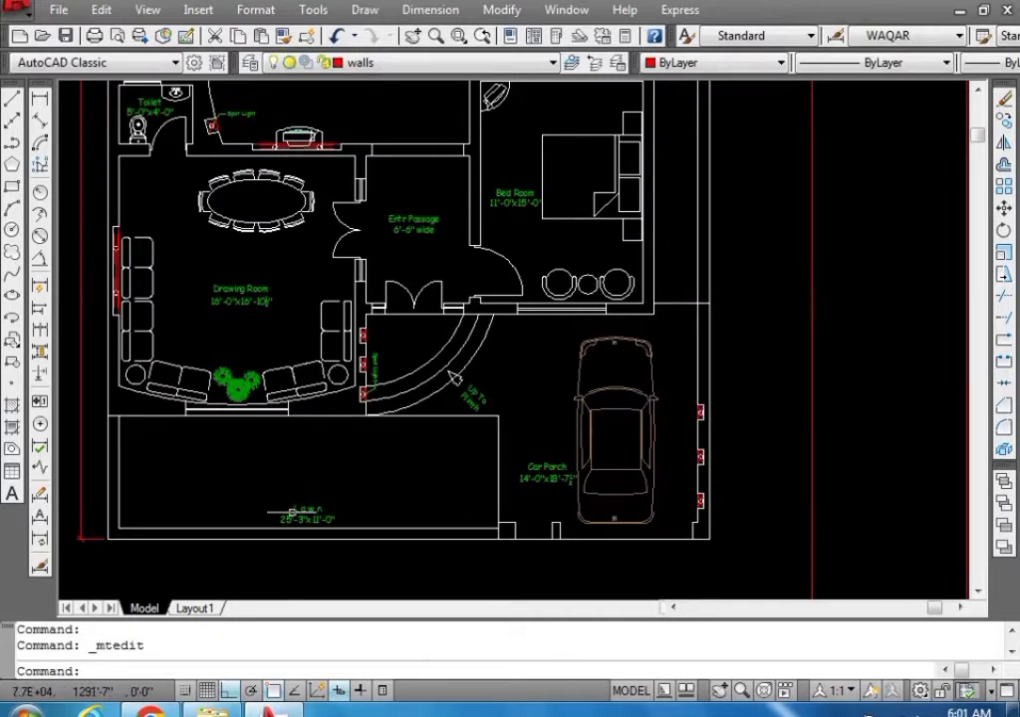
scroll(318, 538, "up", 2)
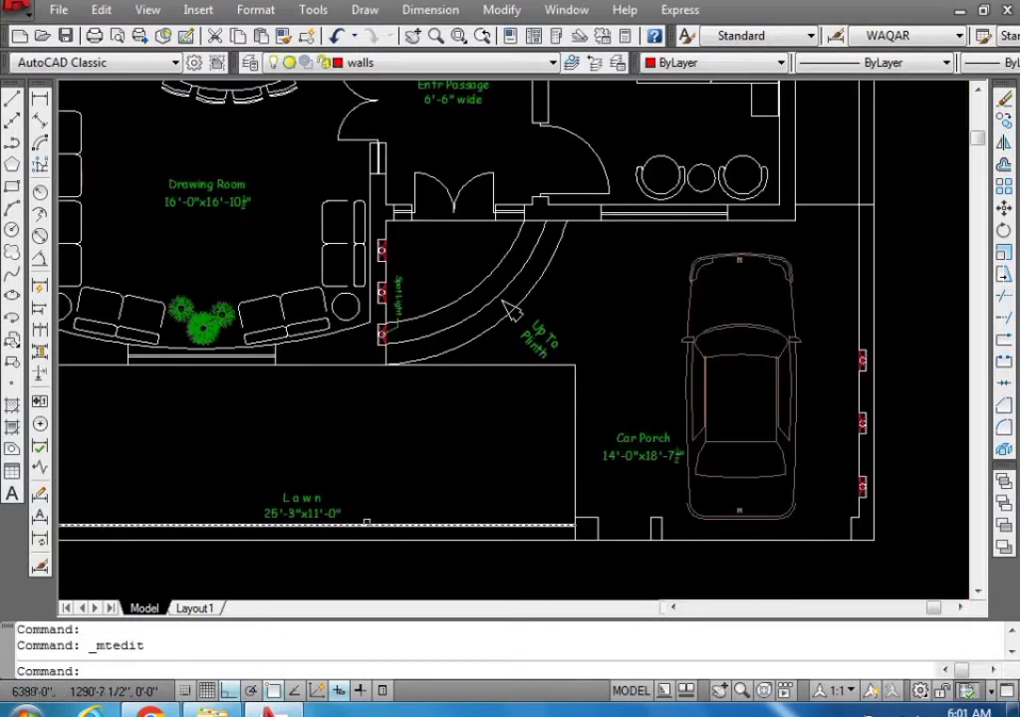
scroll(405, 533, "down", 2)
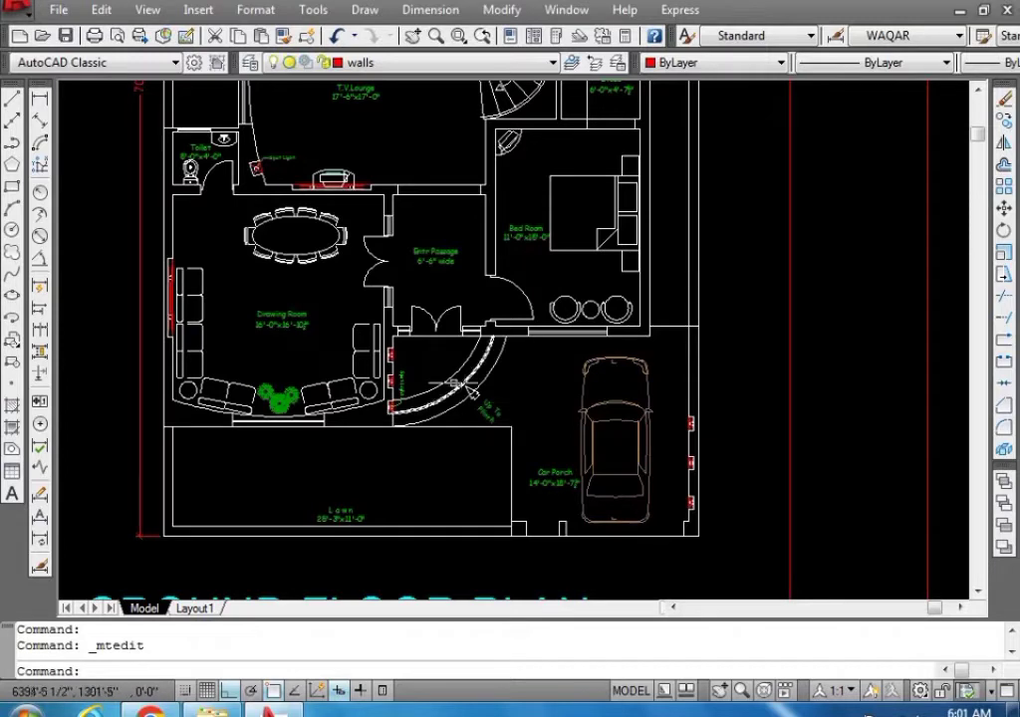
scroll(465, 308, "up", 1)
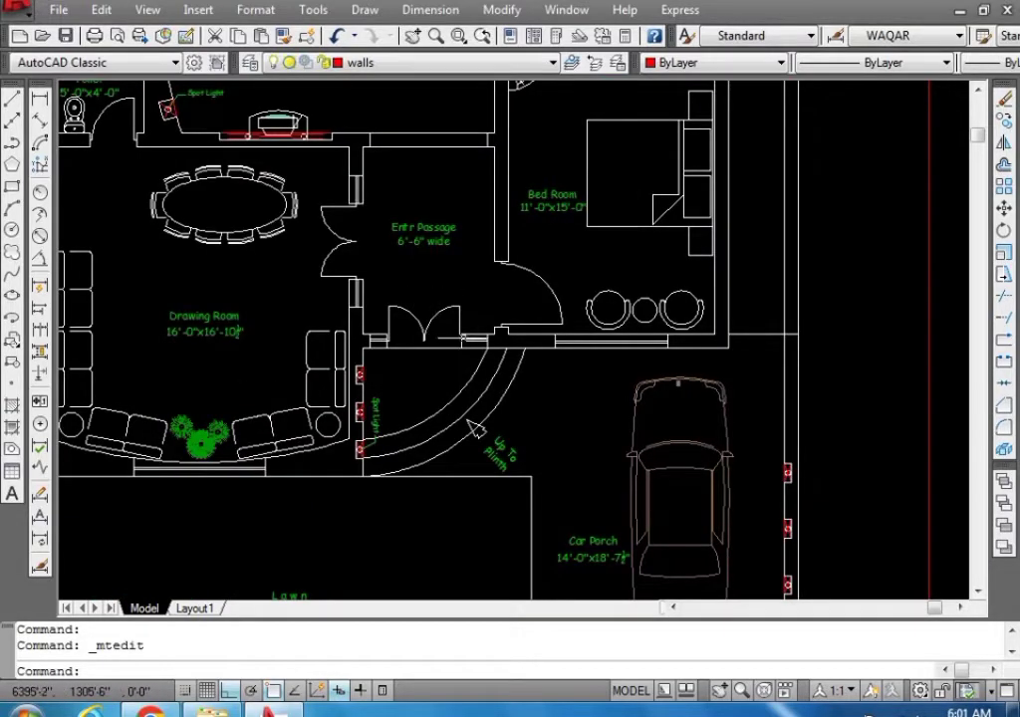
scroll(408, 369, "down", 2)
scroll(538, 284, "up", 2)
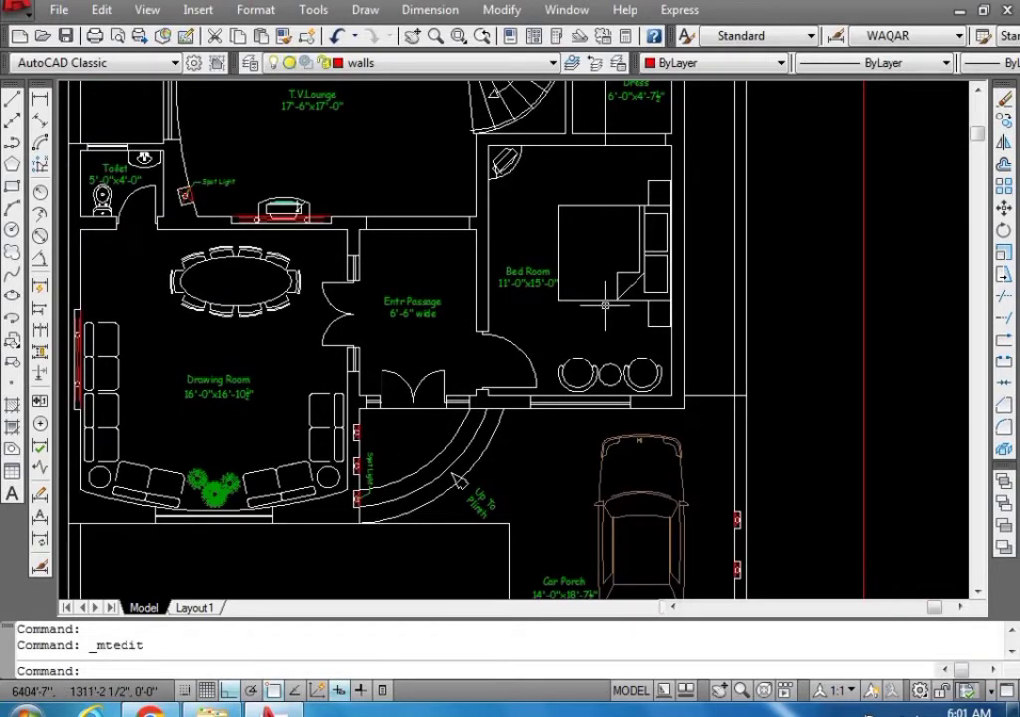
scroll(321, 338, "down", 2)
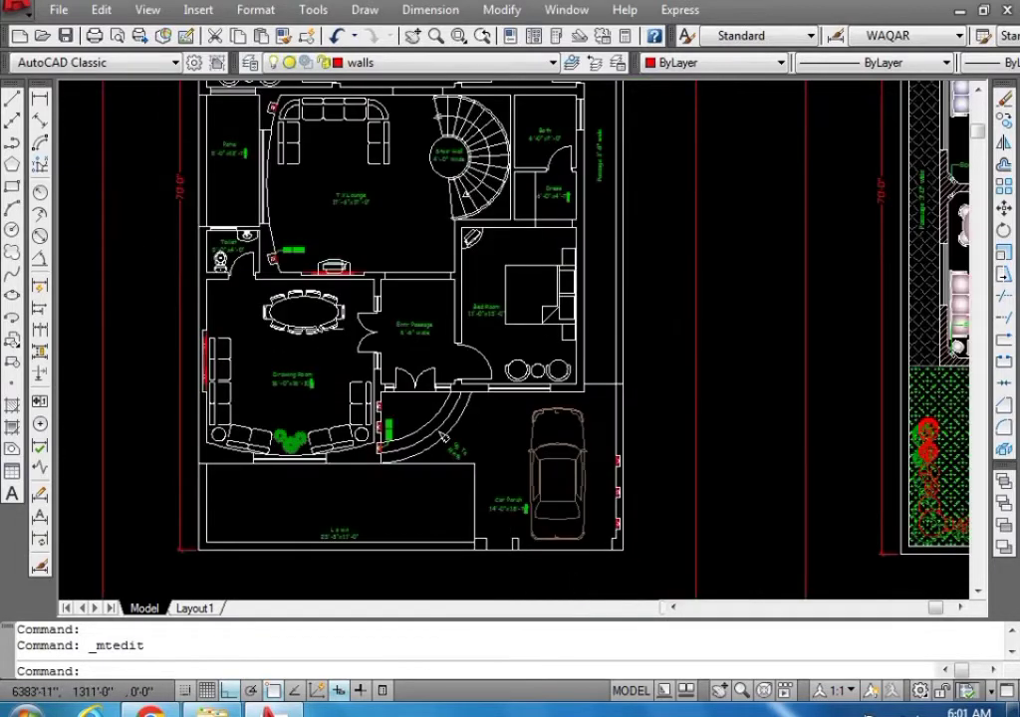
scroll(320, 389, "up", 1)
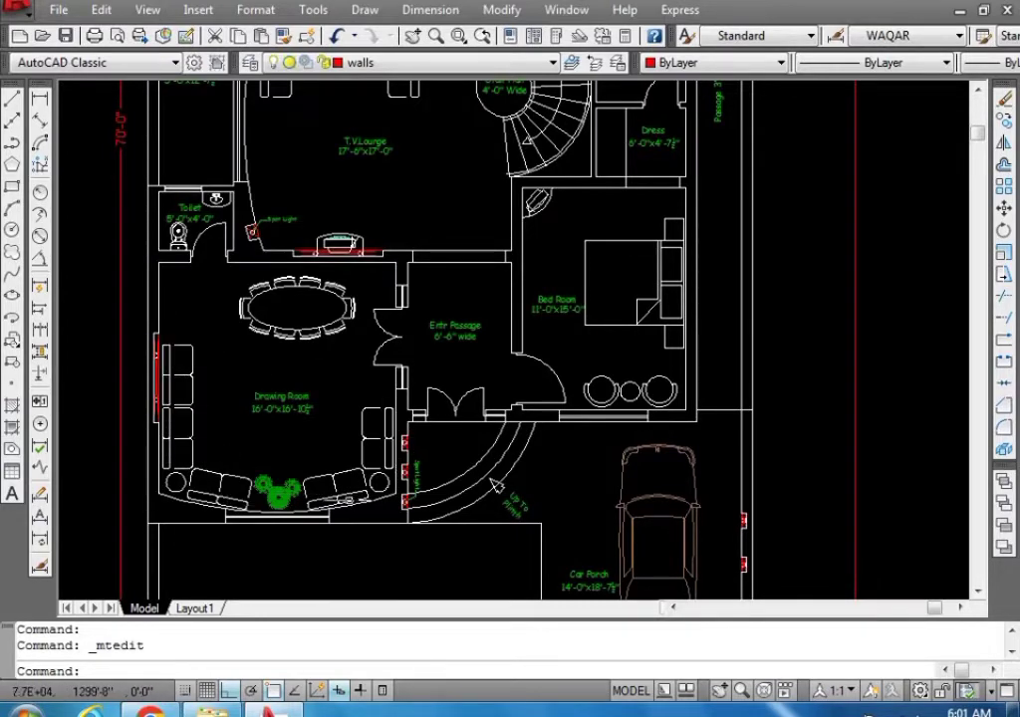
scroll(312, 441, "down", 2)
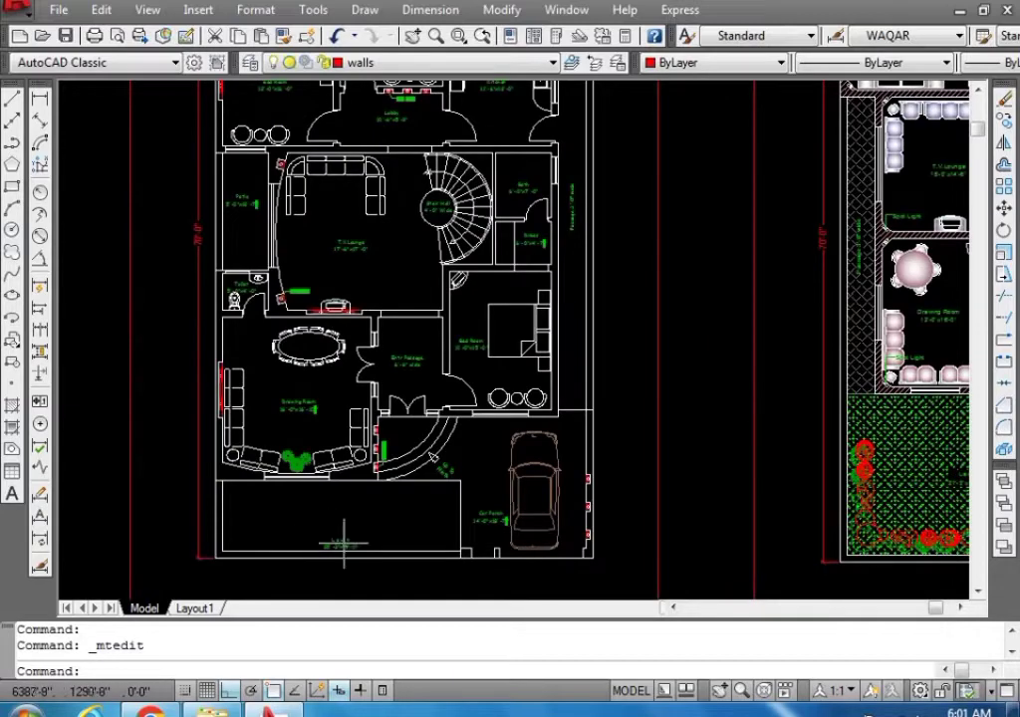
scroll(269, 423, "up", 2)
scroll(261, 313, "down", 2)
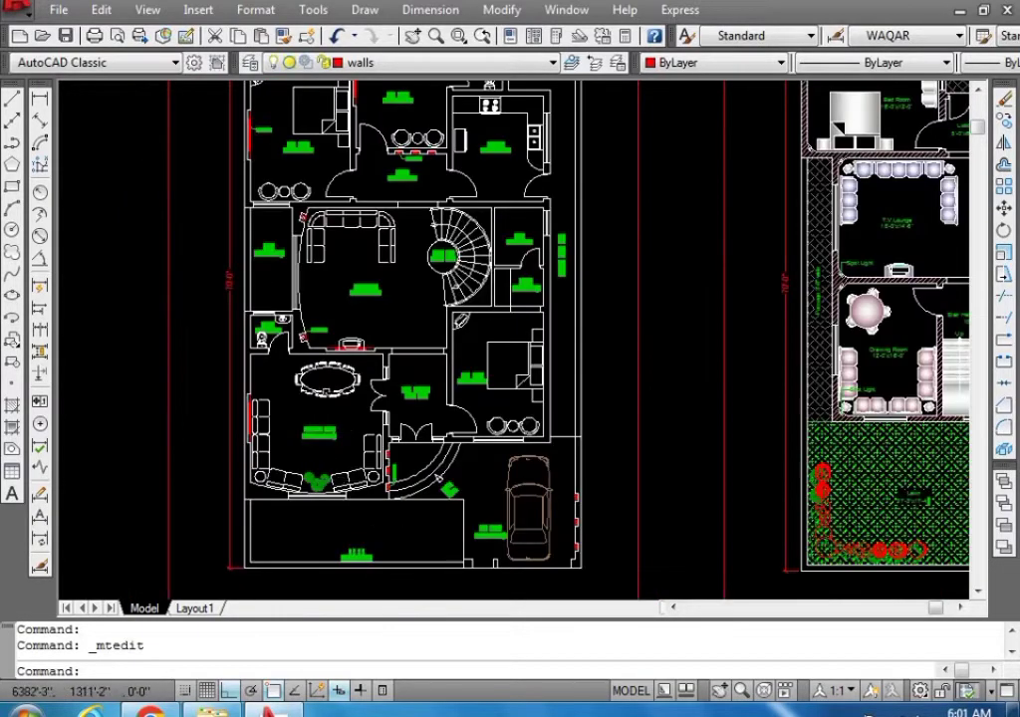
scroll(239, 249, "up", 3)
scroll(211, 263, "up", 1)
scroll(214, 298, "up", 2)
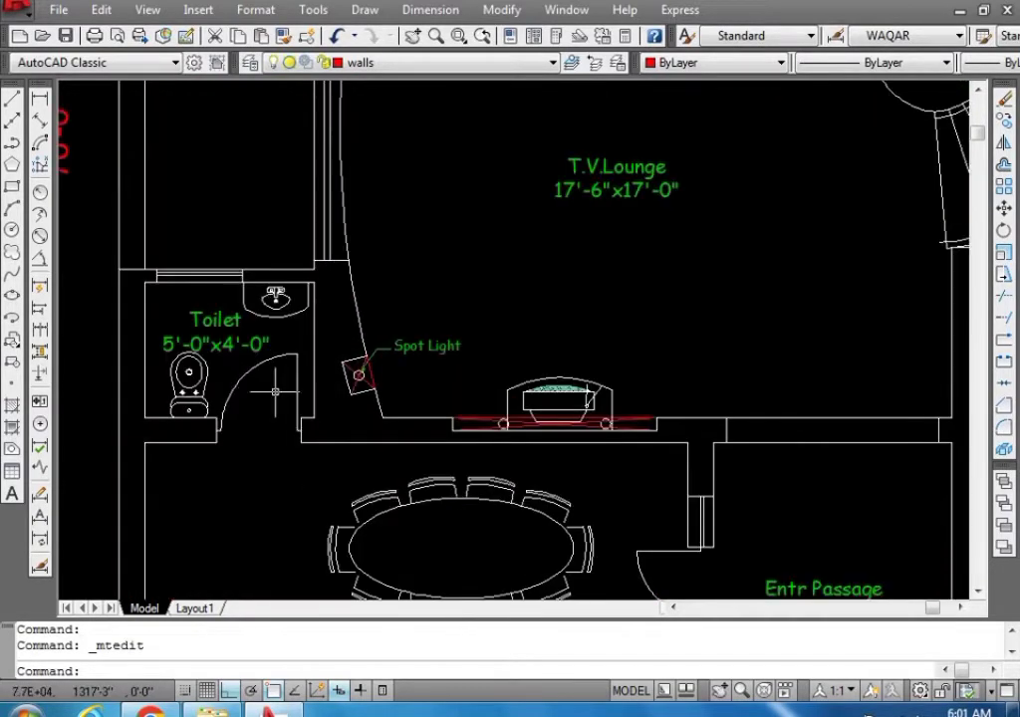
scroll(267, 397, "down", 4)
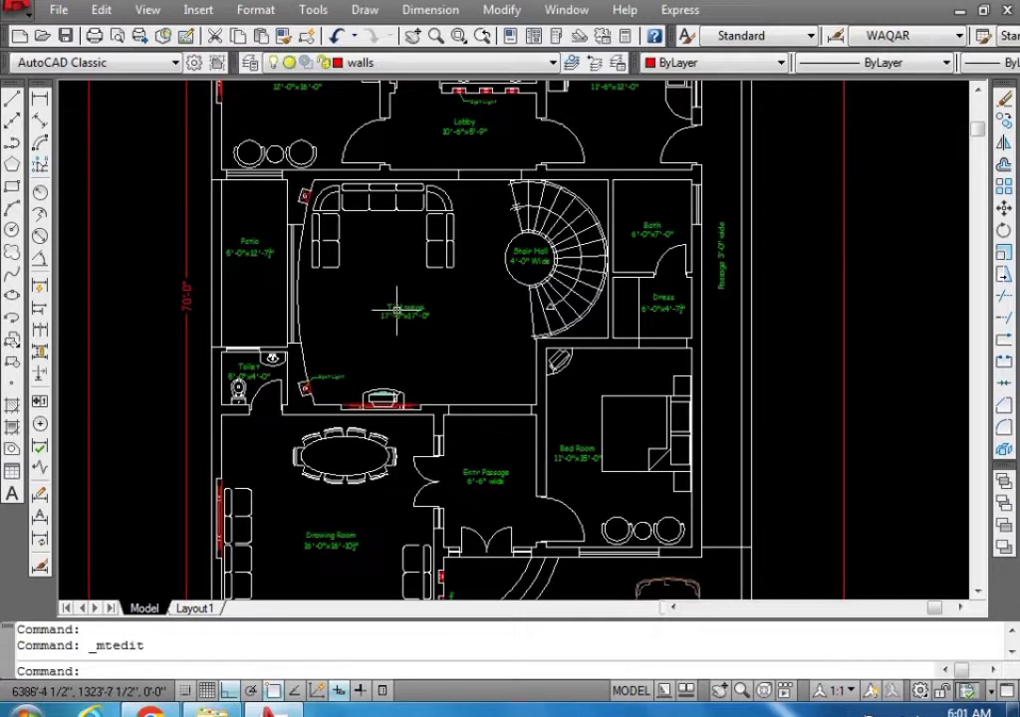
scroll(212, 191, "up", 1)
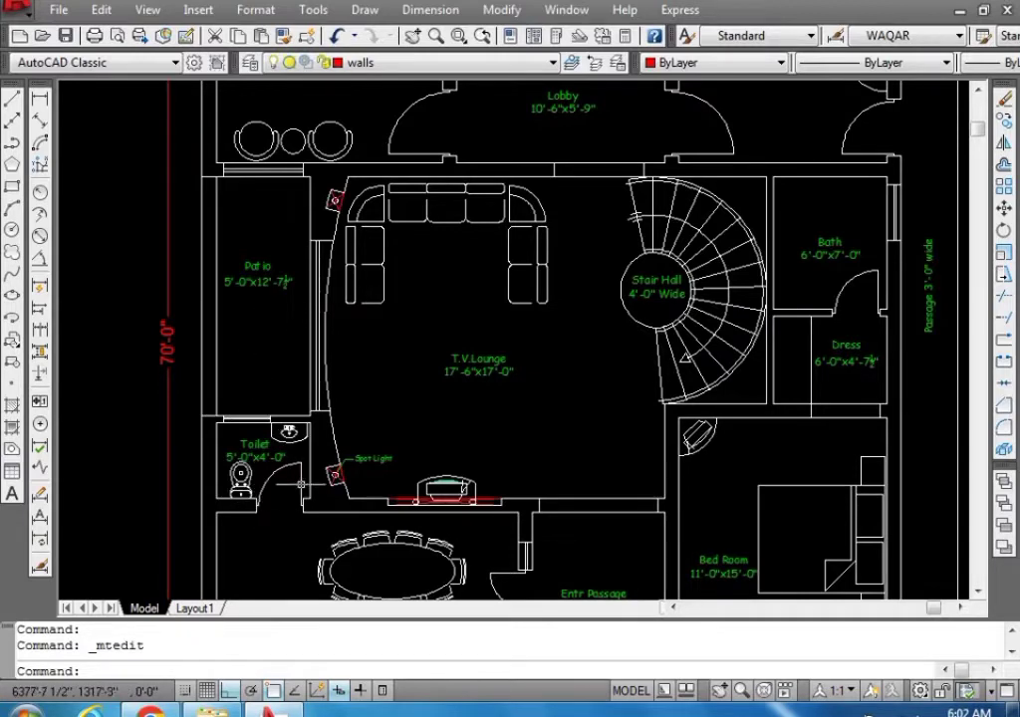
scroll(239, 378, "down", 1)
scroll(301, 265, "up", 1)
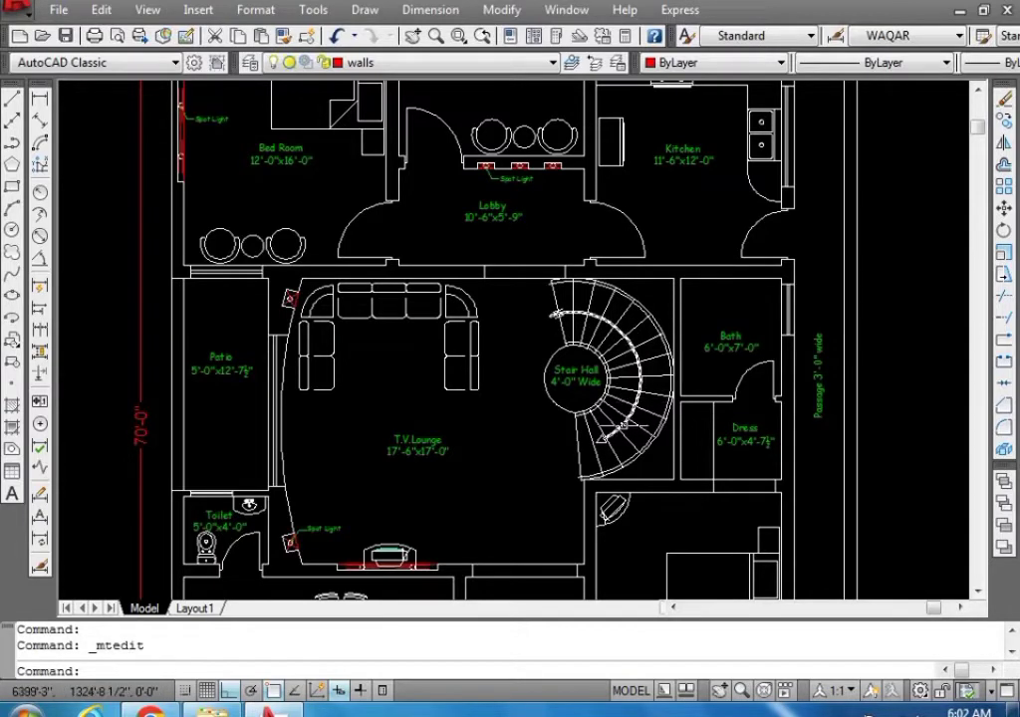
scroll(590, 453, "down", 2)
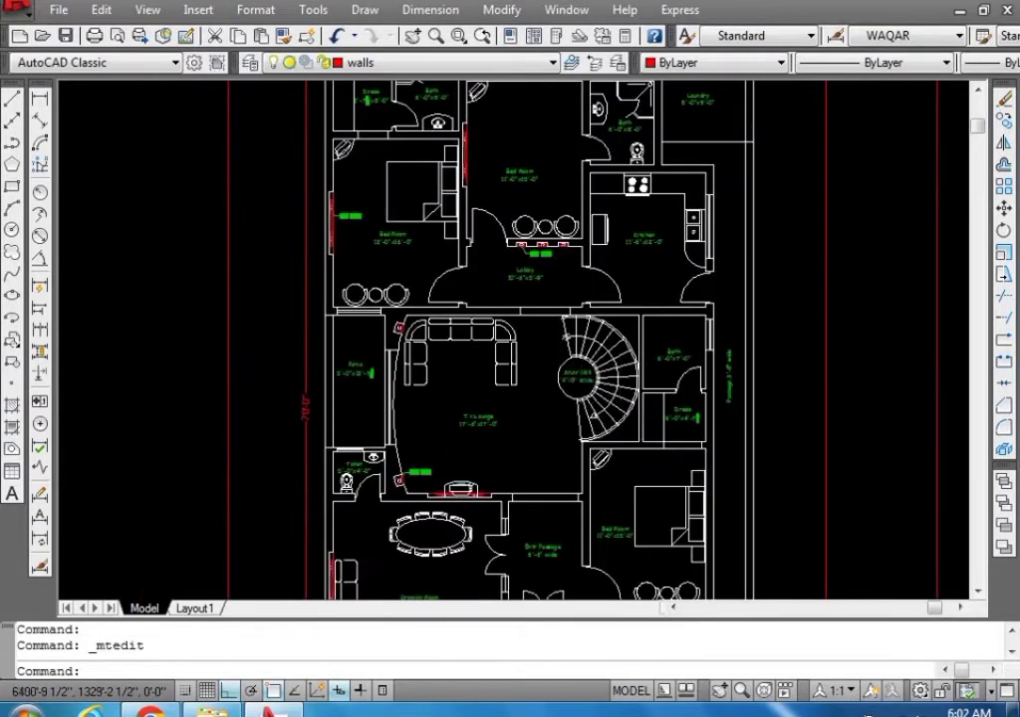
scroll(608, 358, "up", 3)
scroll(607, 358, "down", 2)
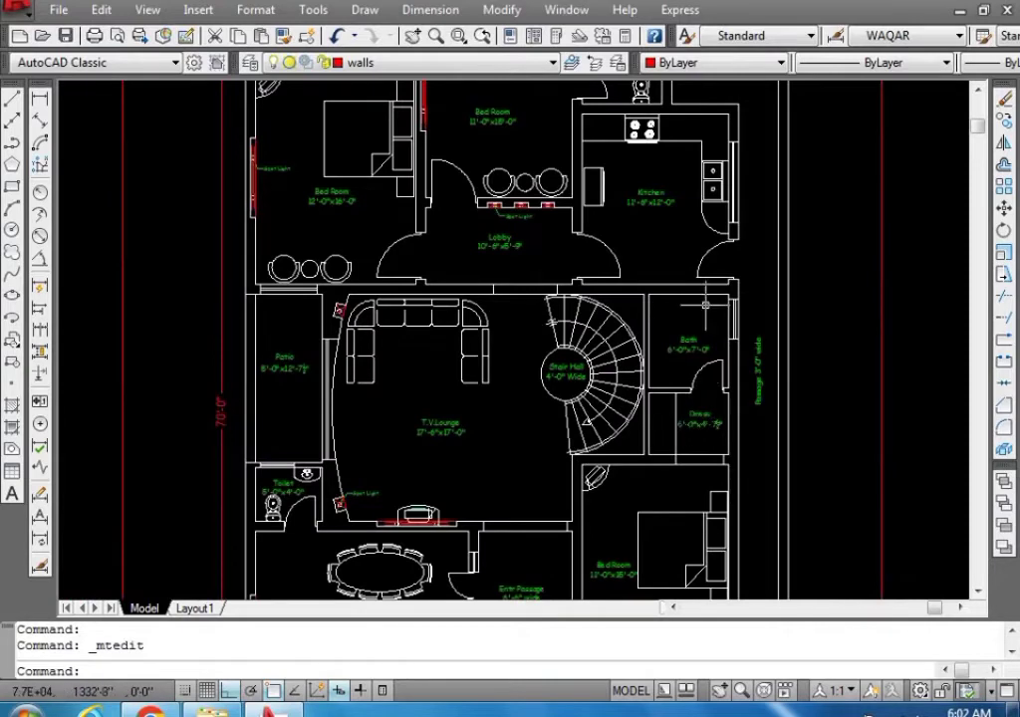
scroll(510, 306, "up", 2)
scroll(405, 370, "down", 3)
scroll(397, 258, "up", 3)
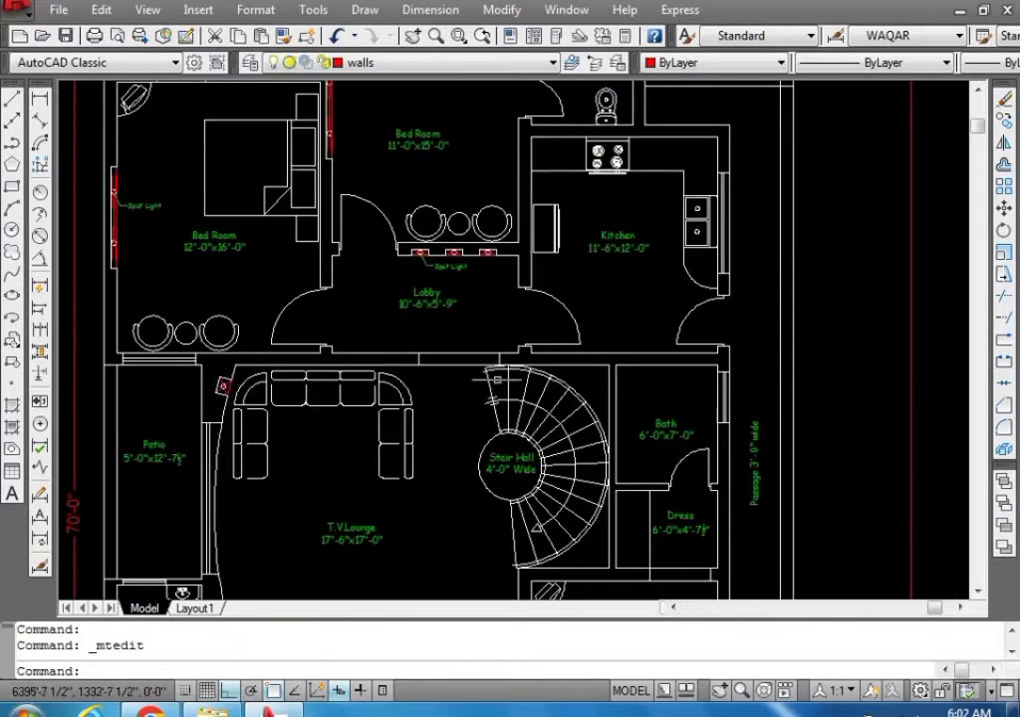
scroll(445, 271, "up", 3)
scroll(491, 388, "down", 4)
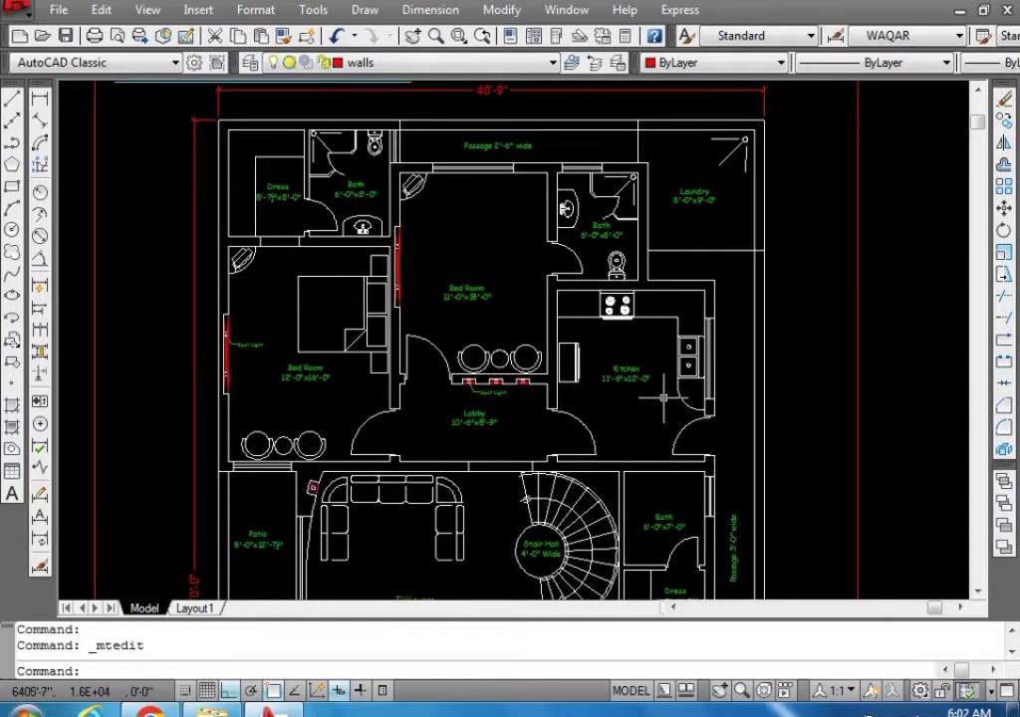
scroll(638, 409, "up", 2)
scroll(618, 423, "down", 1)
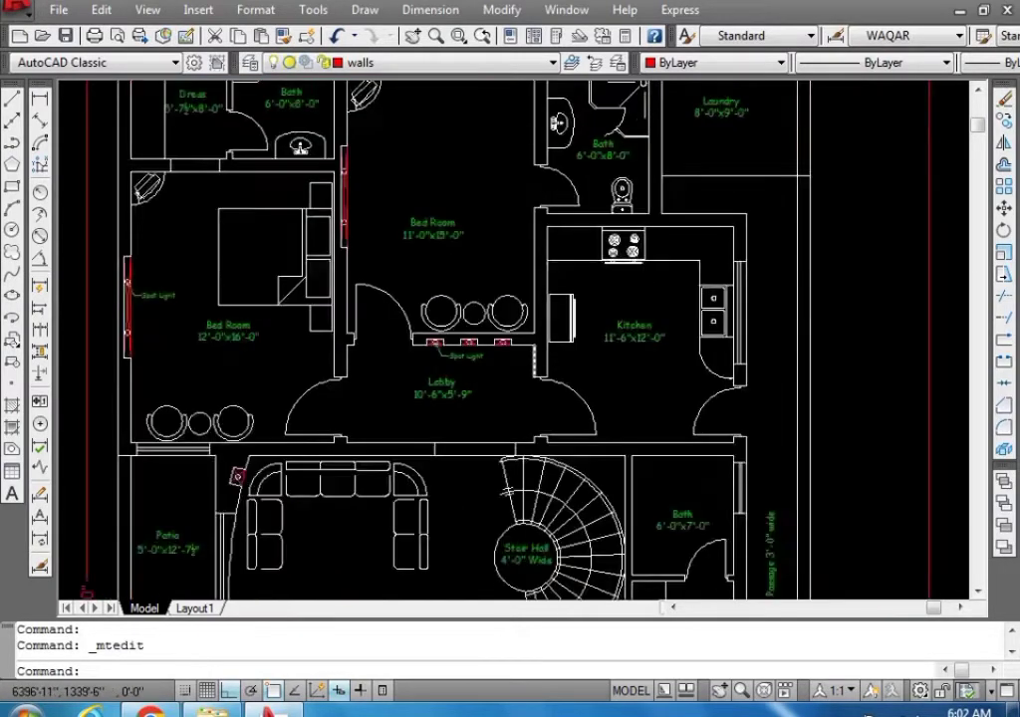
scroll(646, 434, "up", 2)
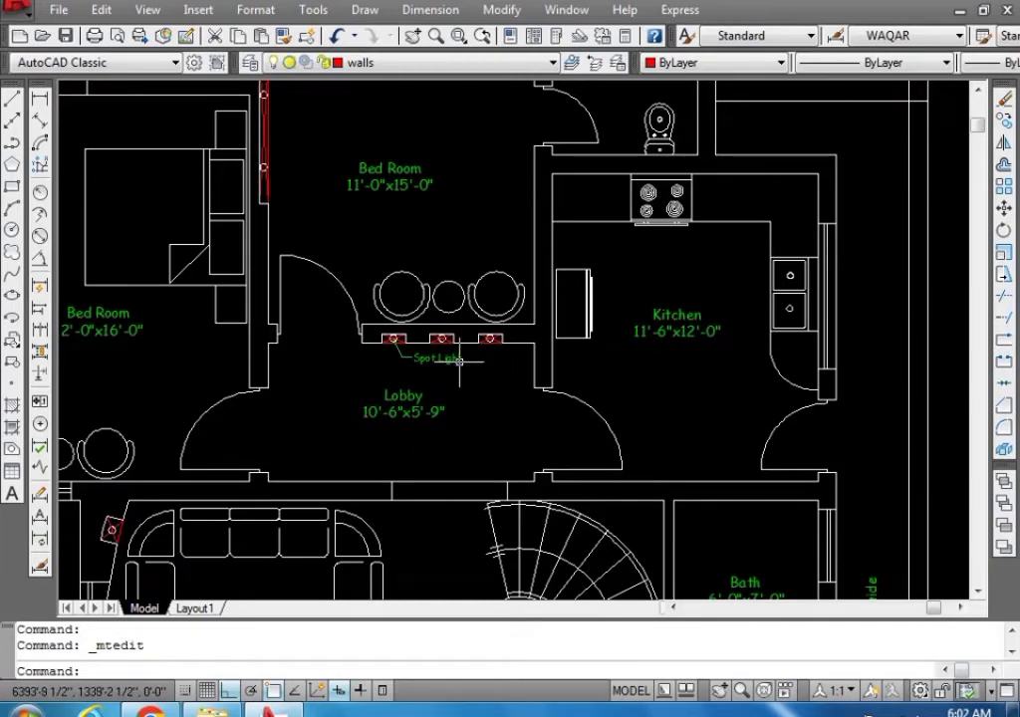
scroll(498, 381, "down", 2)
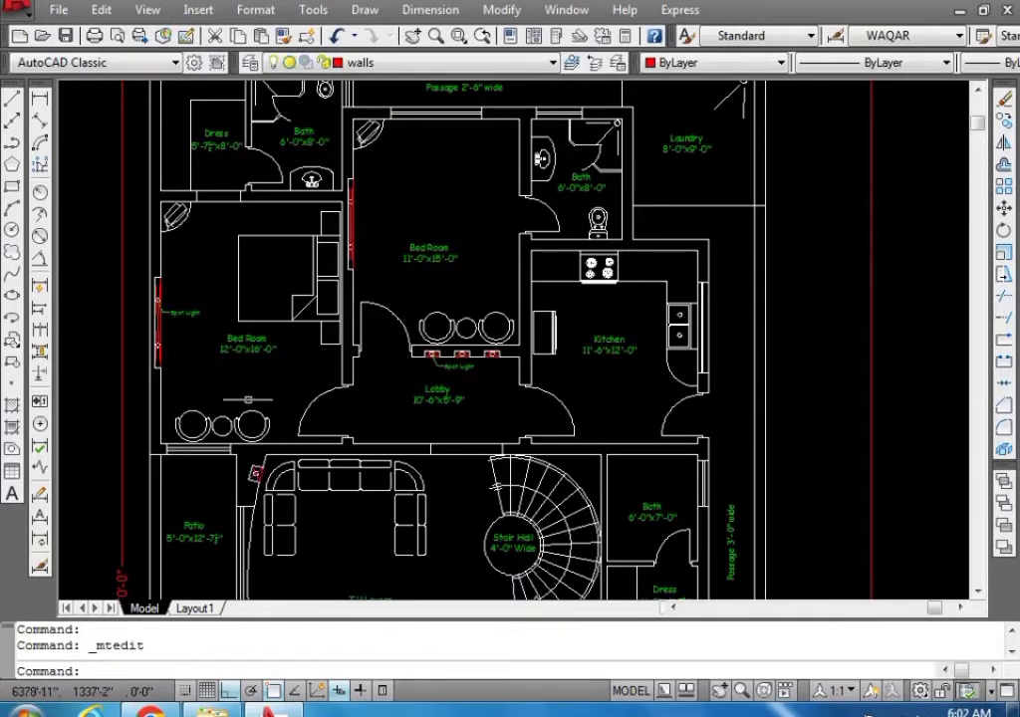
scroll(279, 379, "down", 3)
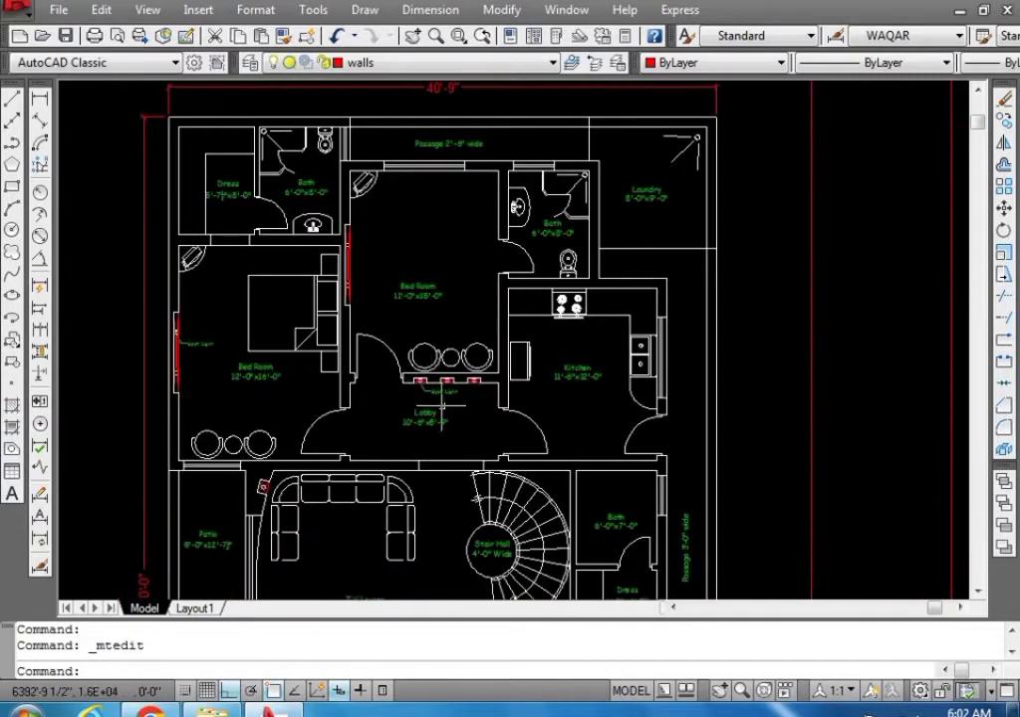
scroll(401, 407, "up", 2)
scroll(401, 406, "up", 2)
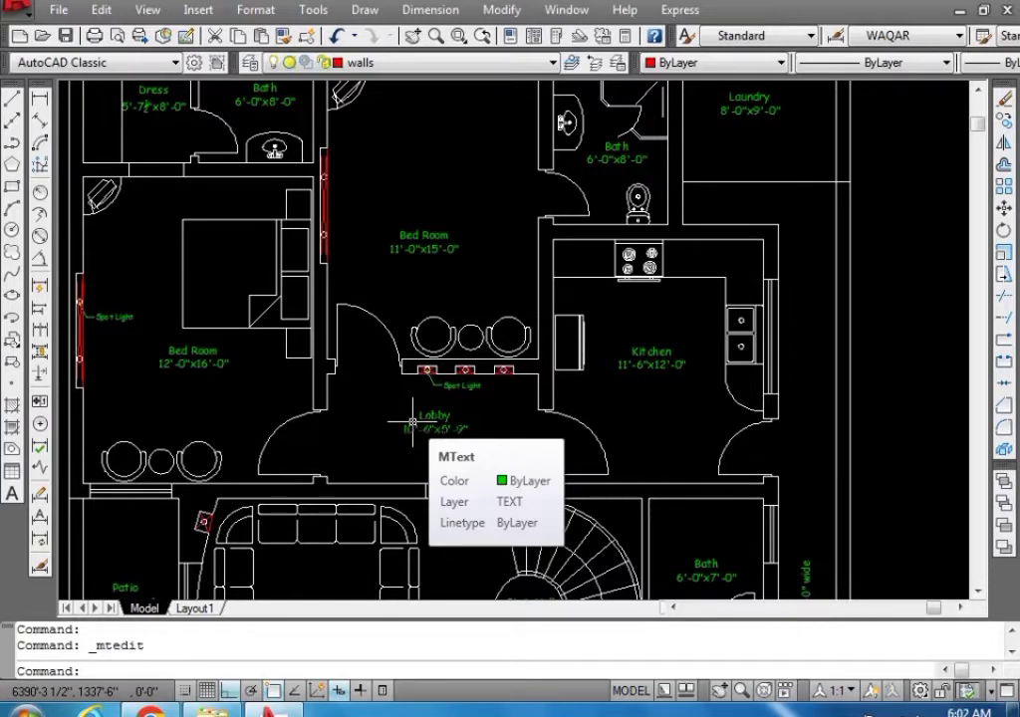
scroll(411, 423, "down", 3)
scroll(411, 423, "up", 2)
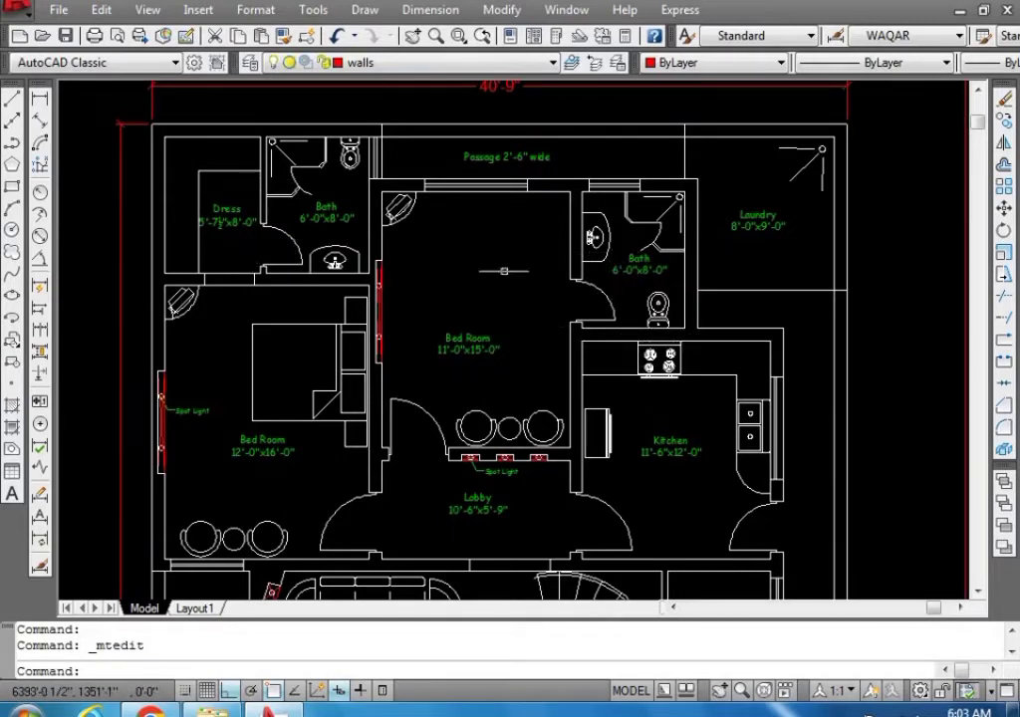
scroll(358, 194, "down", 2)
scroll(587, 130, "up", 1)
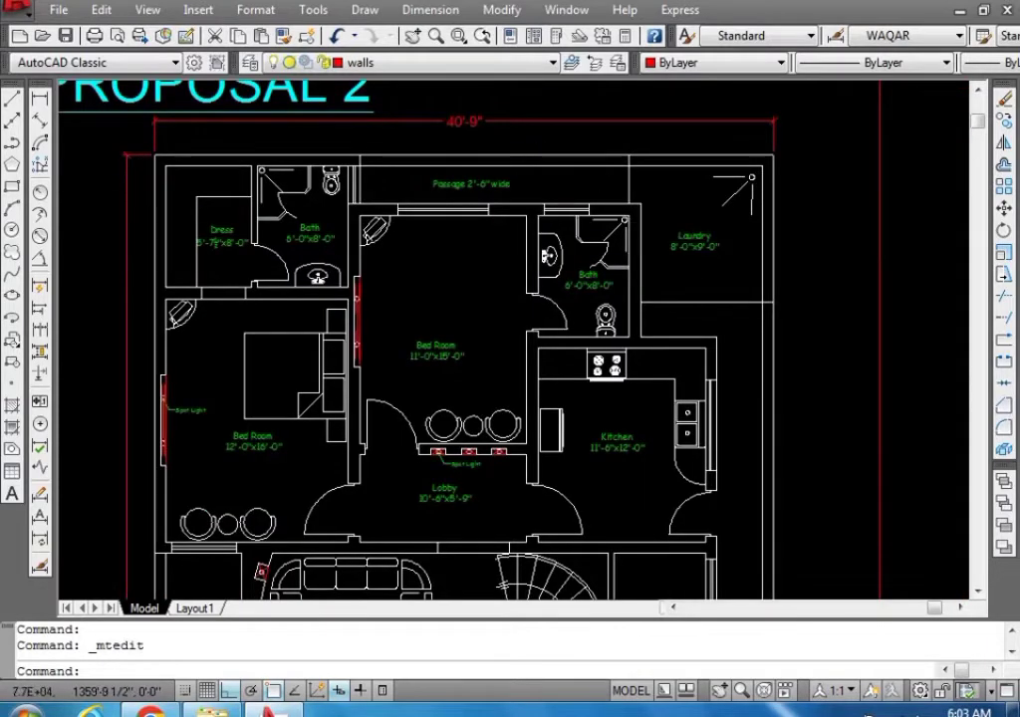
Zoom around Proposal 3's 18'-0"x14'-6" T.V. lounge, kitchen, stair hall and car porch, then out to its full plan
scroll(588, 130, "down", 2)
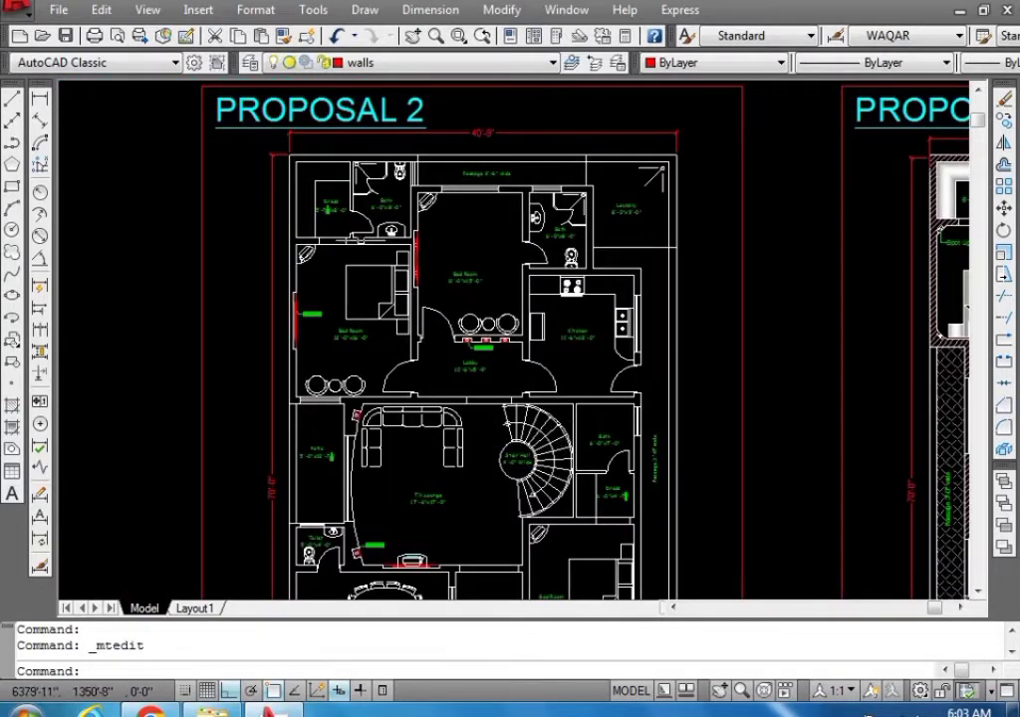
scroll(357, 242, "down", 1)
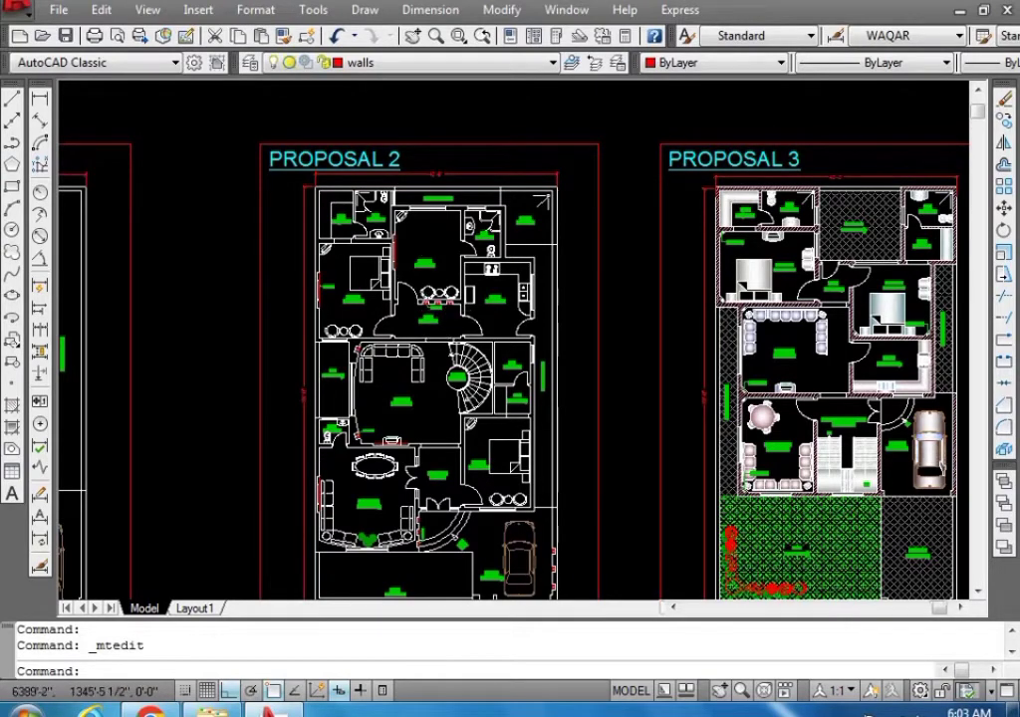
scroll(445, 309, "down", 5)
scroll(587, 299, "up", 2)
scroll(579, 442, "up", 3)
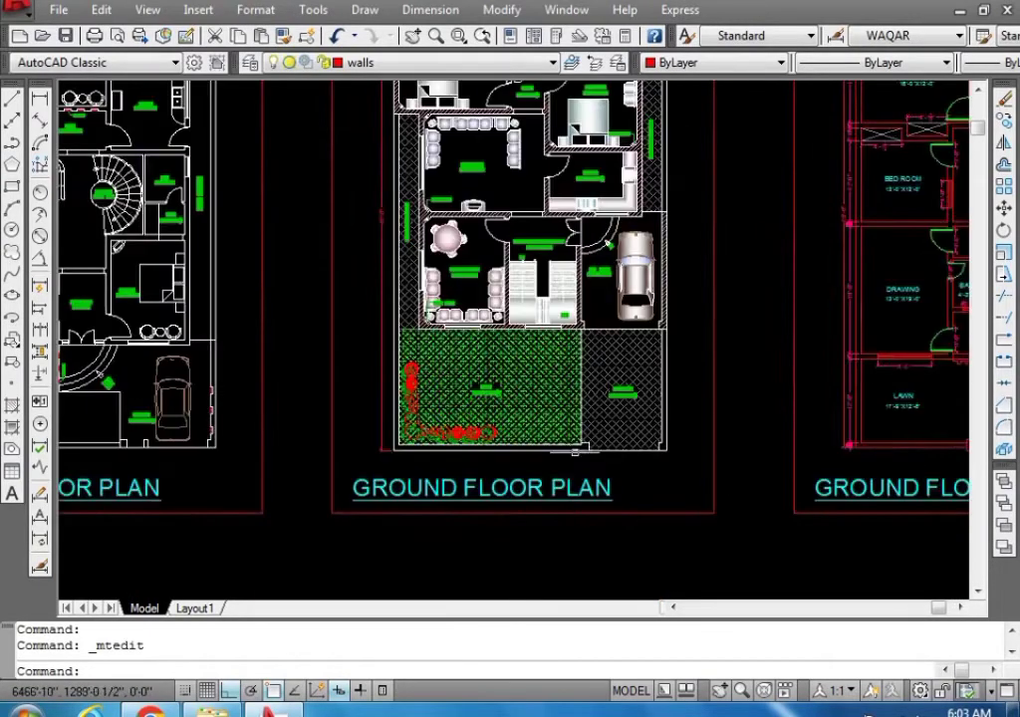
scroll(569, 450, "up", 2)
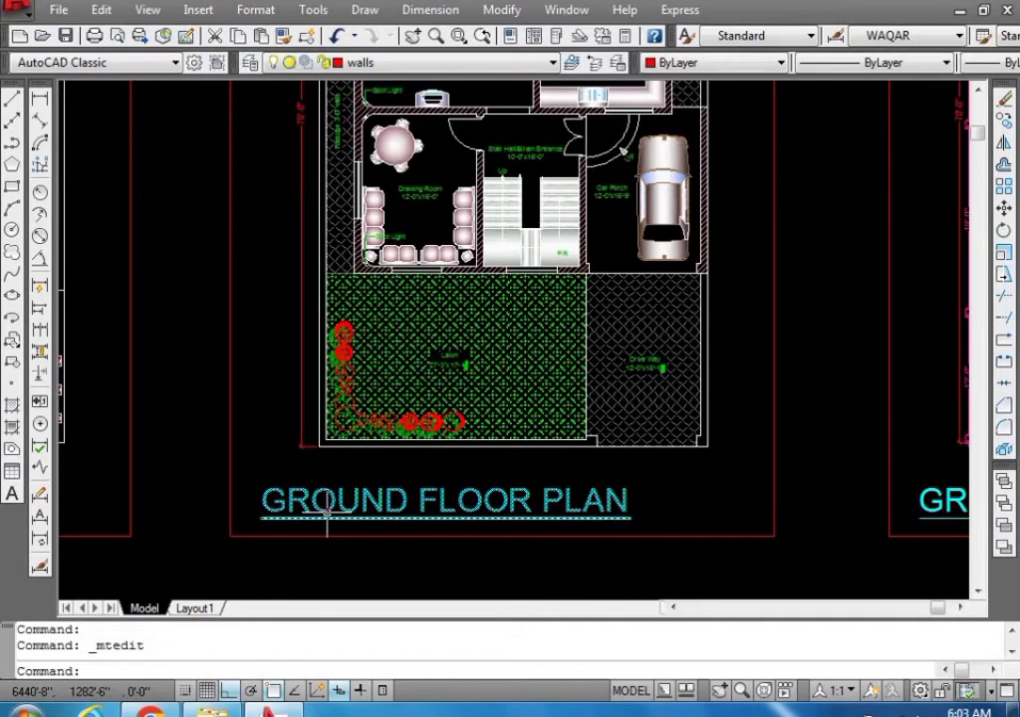
scroll(607, 328, "up", 4)
scroll(623, 545, "down", 3)
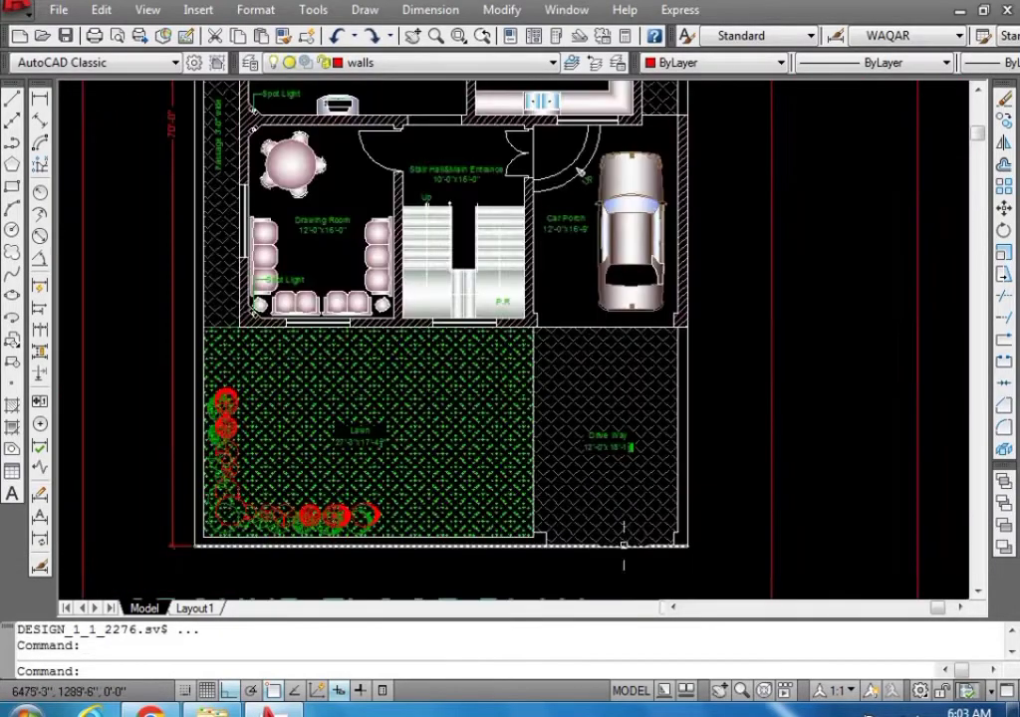
scroll(587, 446, "up", 2)
scroll(583, 455, "up", 3)
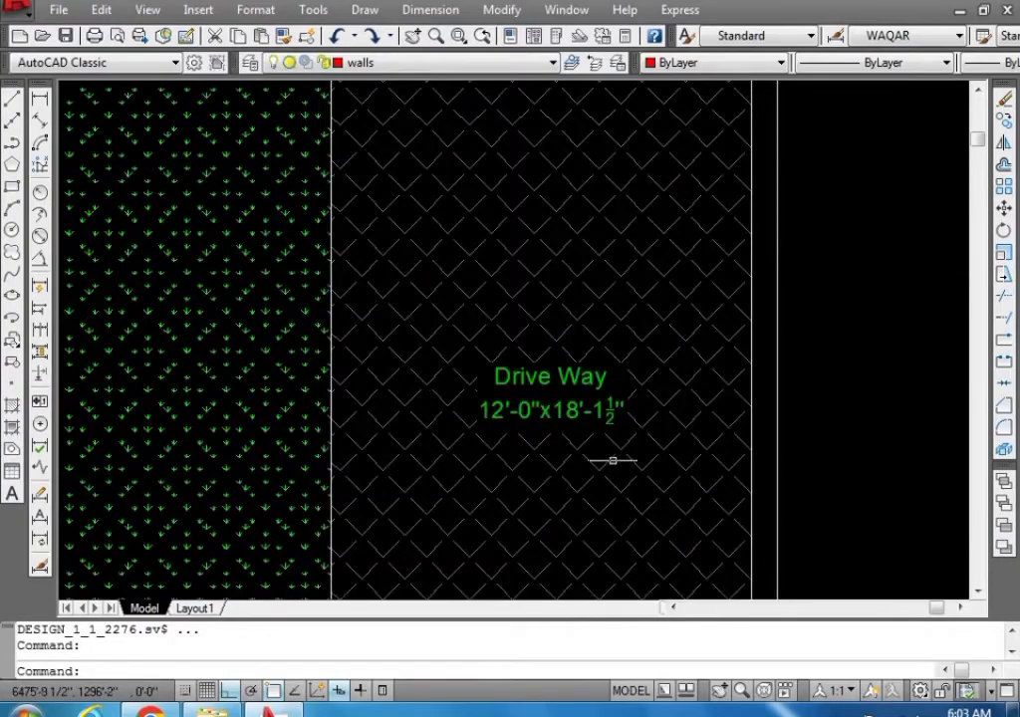
scroll(612, 461, "down", 4)
scroll(603, 466, "up", 3)
scroll(605, 468, "down", 2)
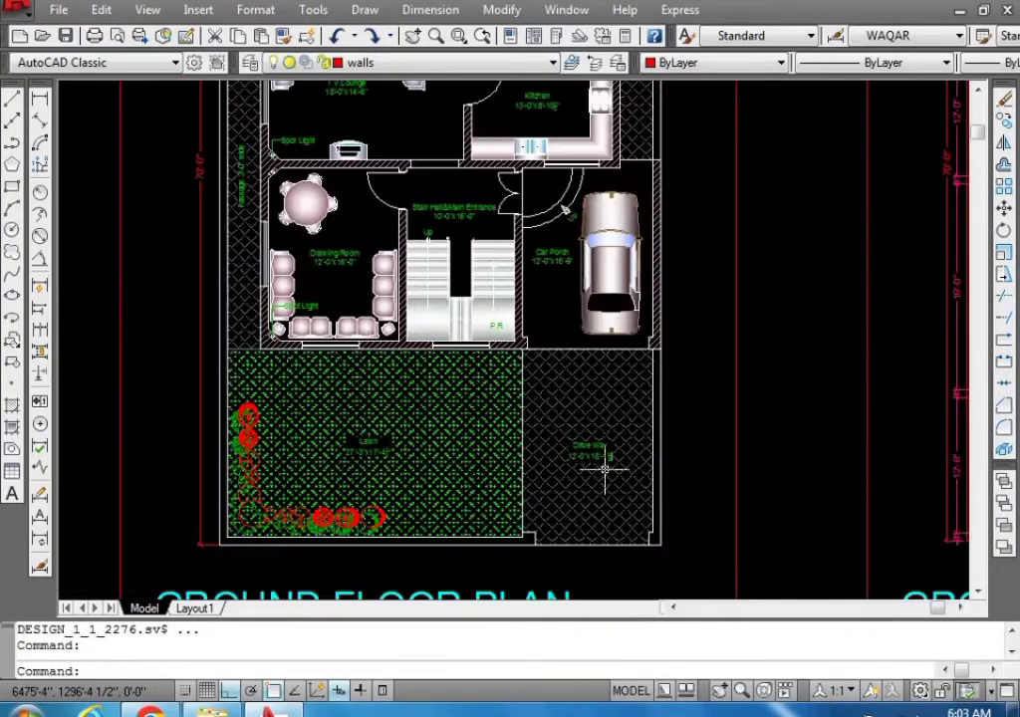
scroll(604, 462, "up", 3)
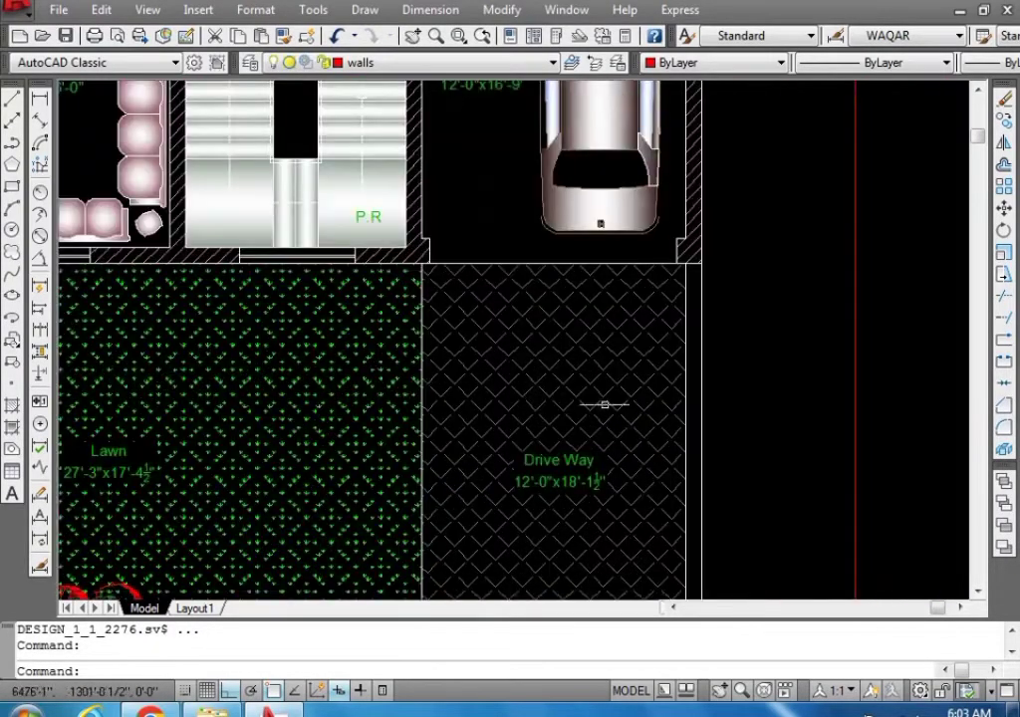
scroll(604, 405, "down", 2)
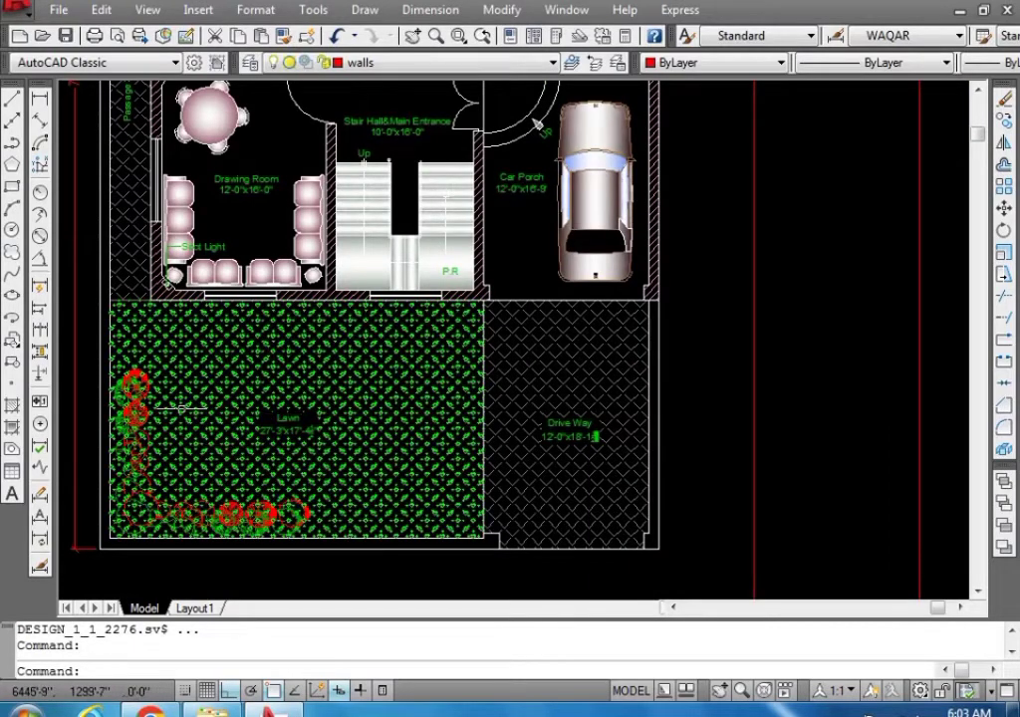
scroll(358, 535, "down", 2)
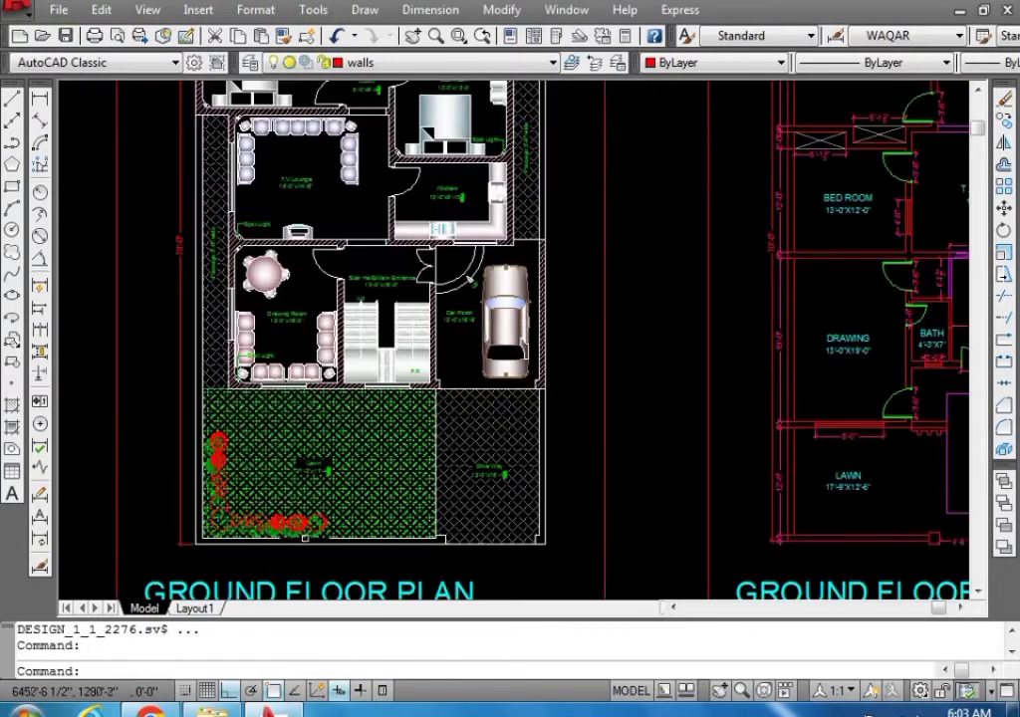
scroll(528, 257, "up", 3)
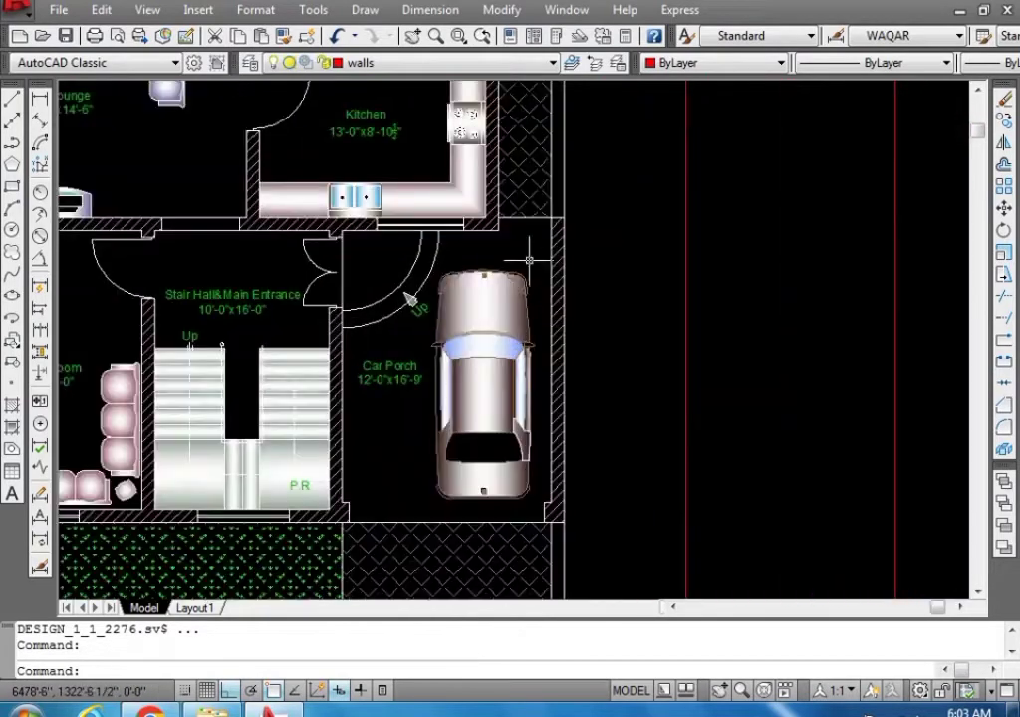
scroll(488, 412, "down", 2)
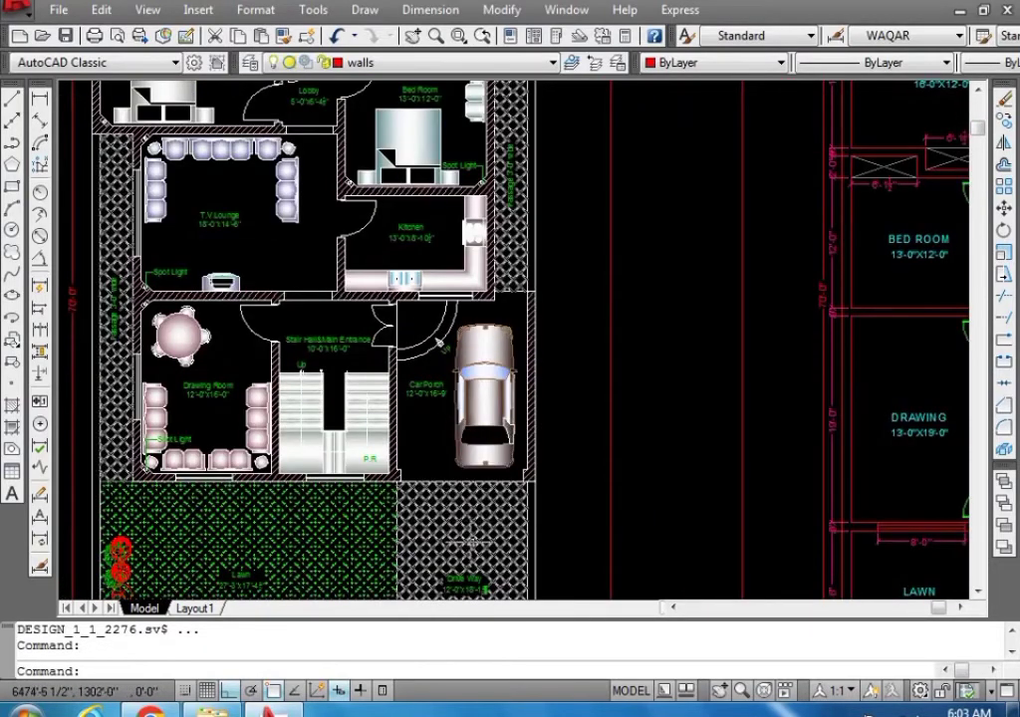
scroll(502, 349, "up", 3)
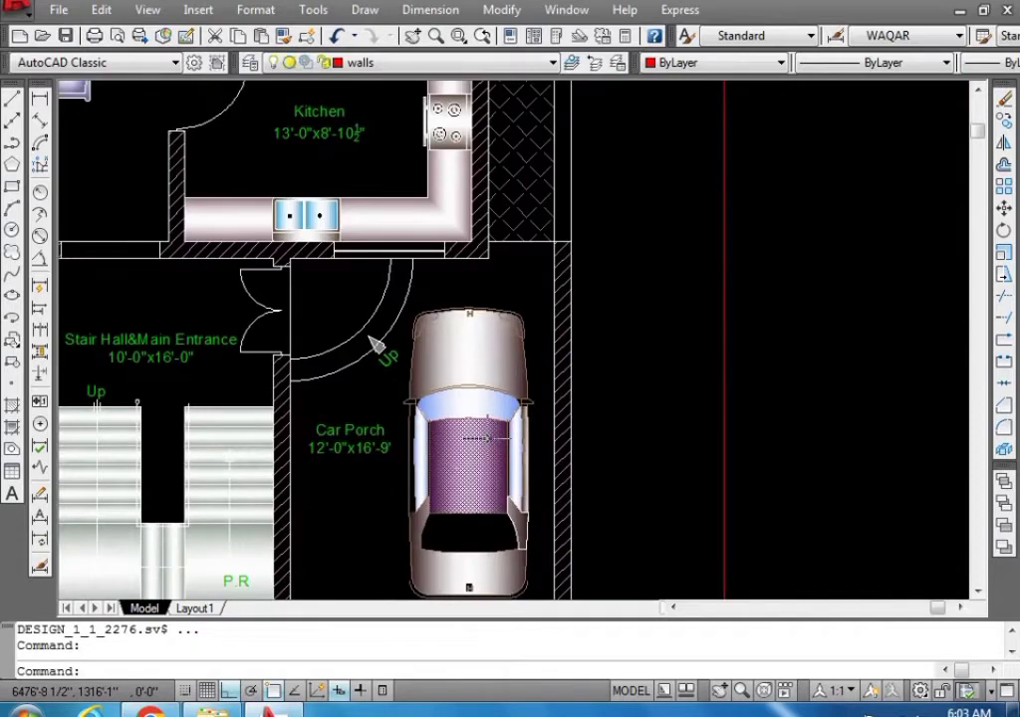
scroll(478, 438, "down", 2)
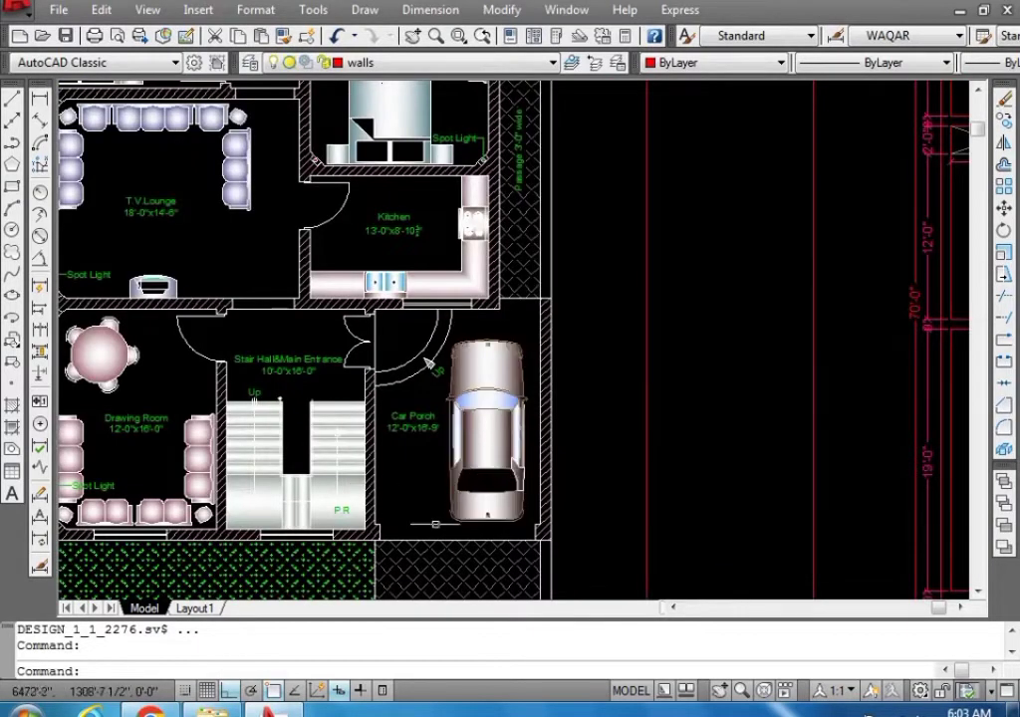
scroll(458, 398, "down", 2)
scroll(433, 419, "up", 3)
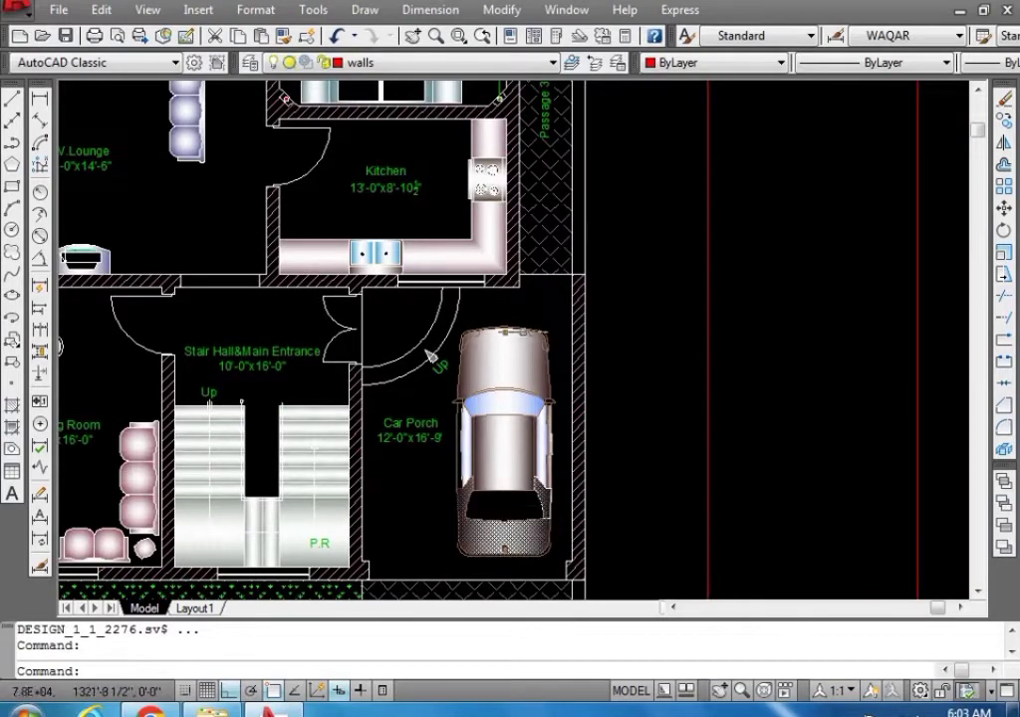
scroll(485, 426, "down", 2)
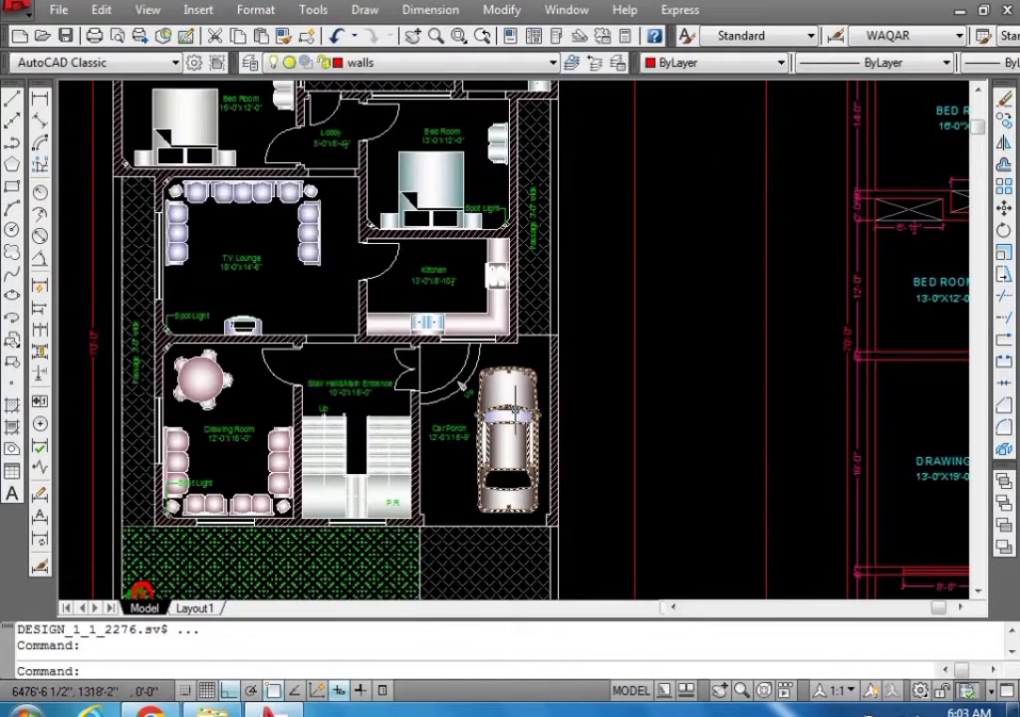
scroll(471, 439, "down", 2)
scroll(537, 303, "up", 2)
scroll(537, 290, "up", 1)
scroll(528, 299, "up", 2)
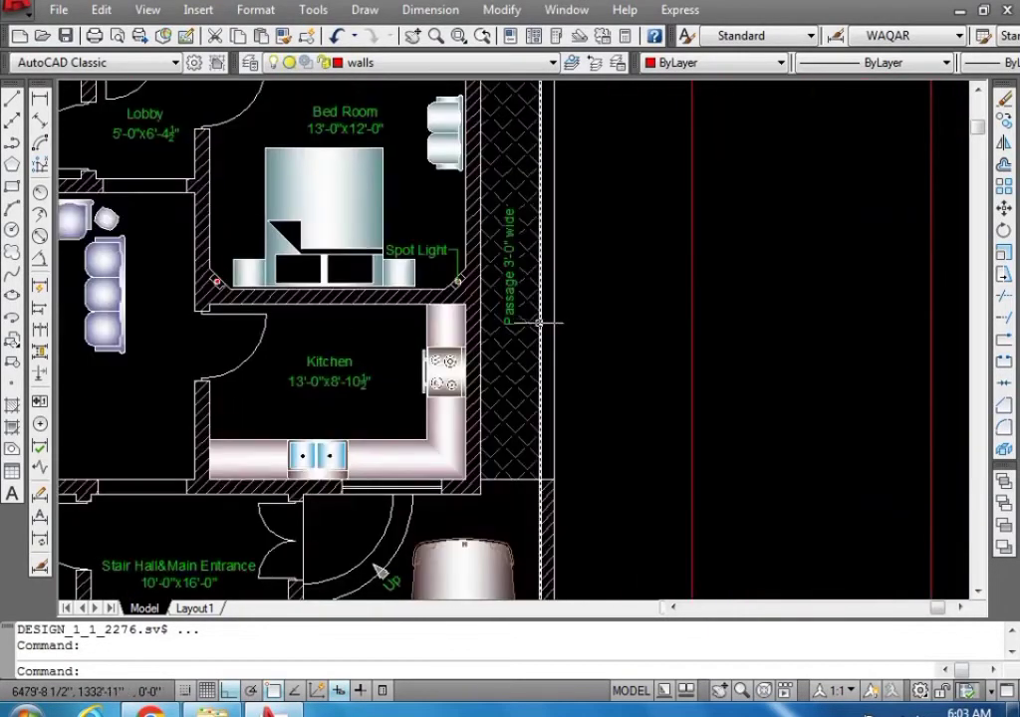
scroll(535, 321, "down", 2)
scroll(535, 321, "down", 2)
scroll(482, 368, "up", 3)
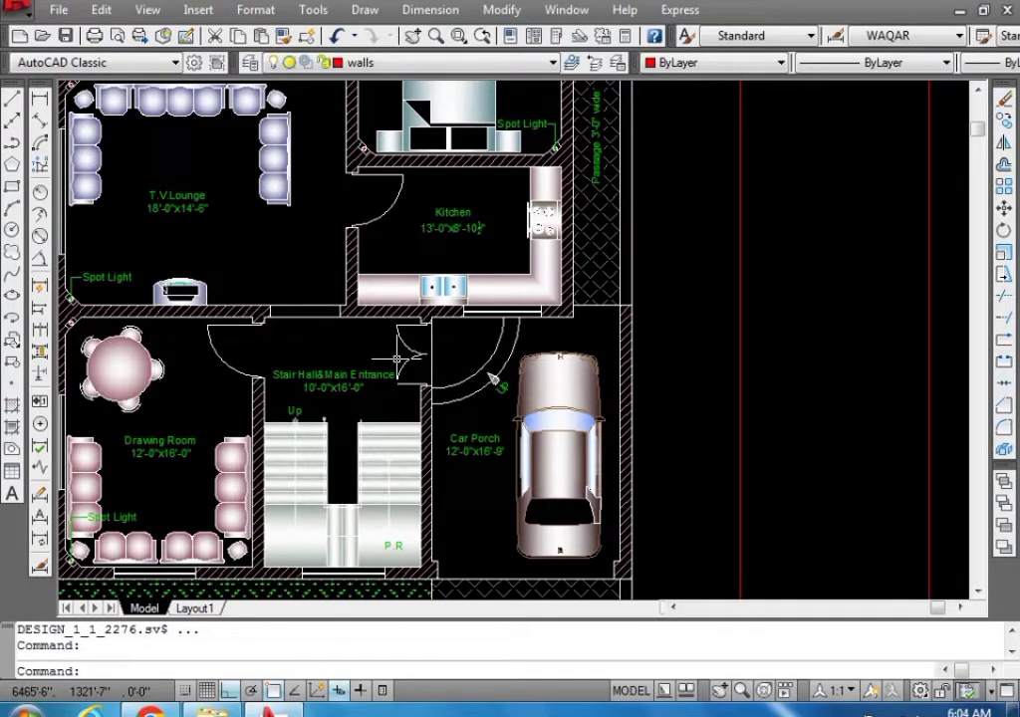
scroll(398, 363, "down", 2)
scroll(403, 373, "up", 3)
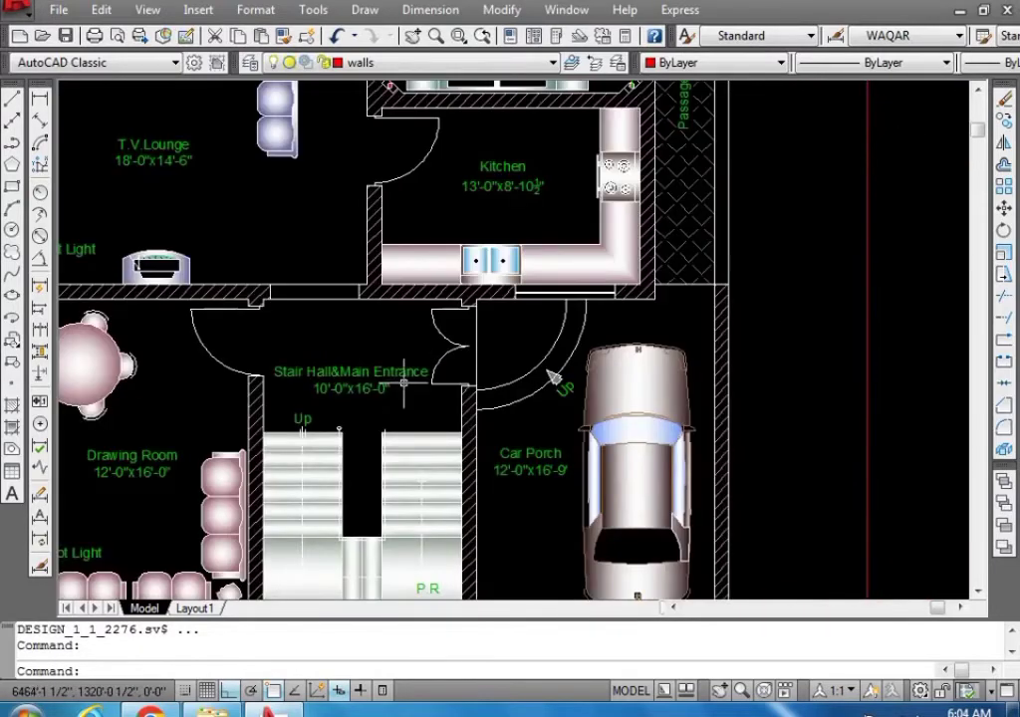
scroll(408, 384, "down", 2)
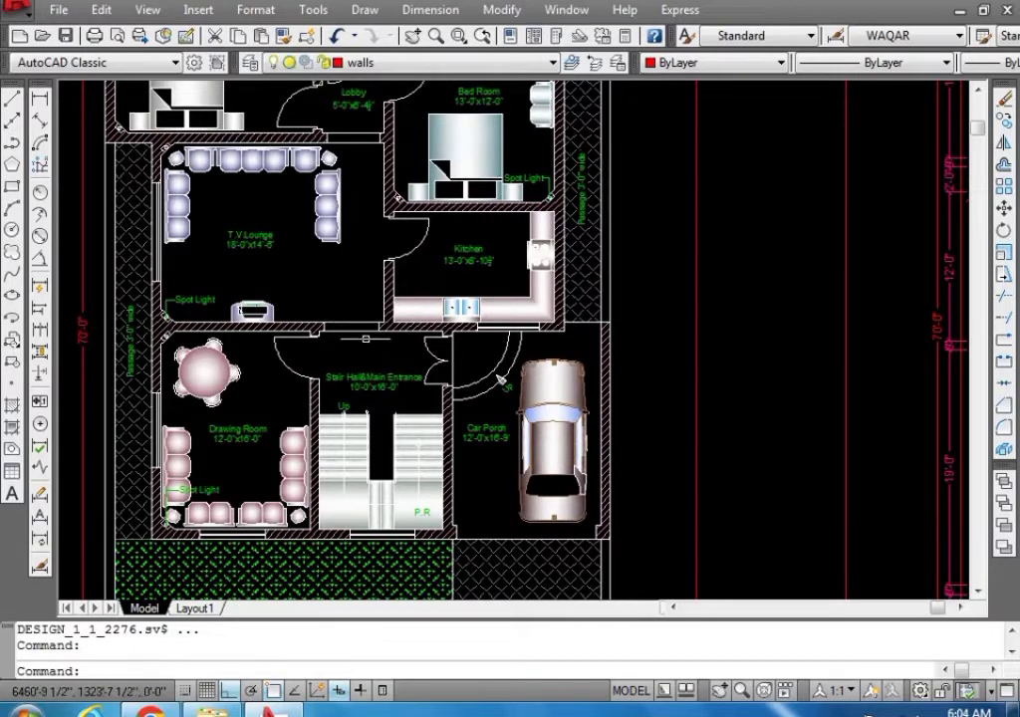
scroll(409, 403, "down", 2)
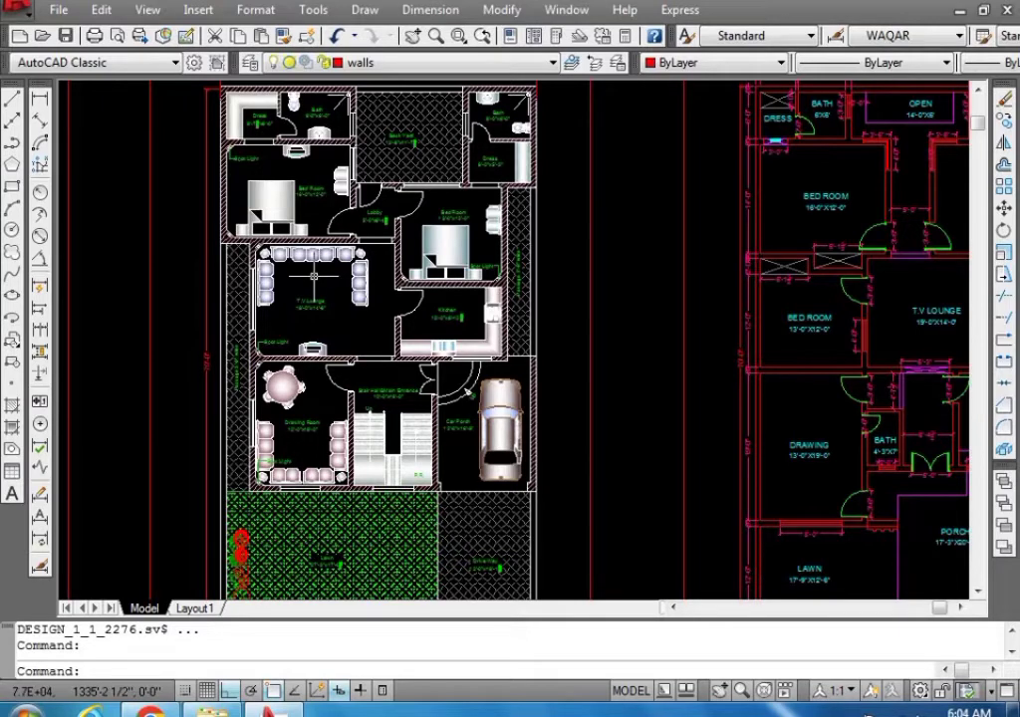
Zoom in to inspect Proposal 3's back yard, lobby and bedrooms
scroll(411, 282, "up", 2)
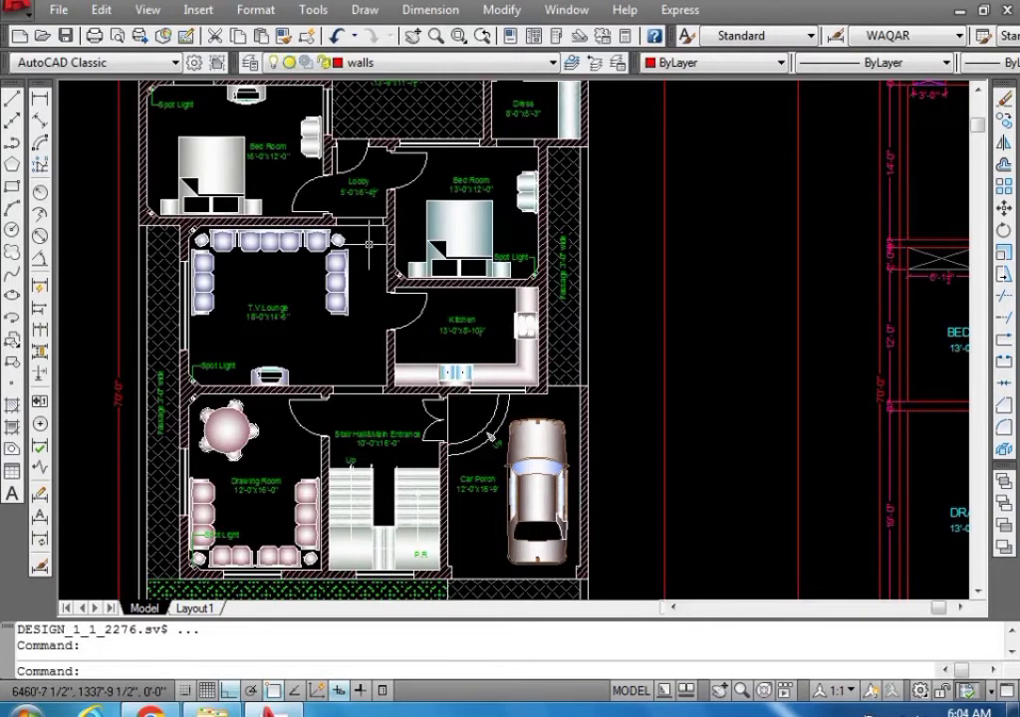
scroll(352, 193, "down", 2)
scroll(352, 192, "up", 1)
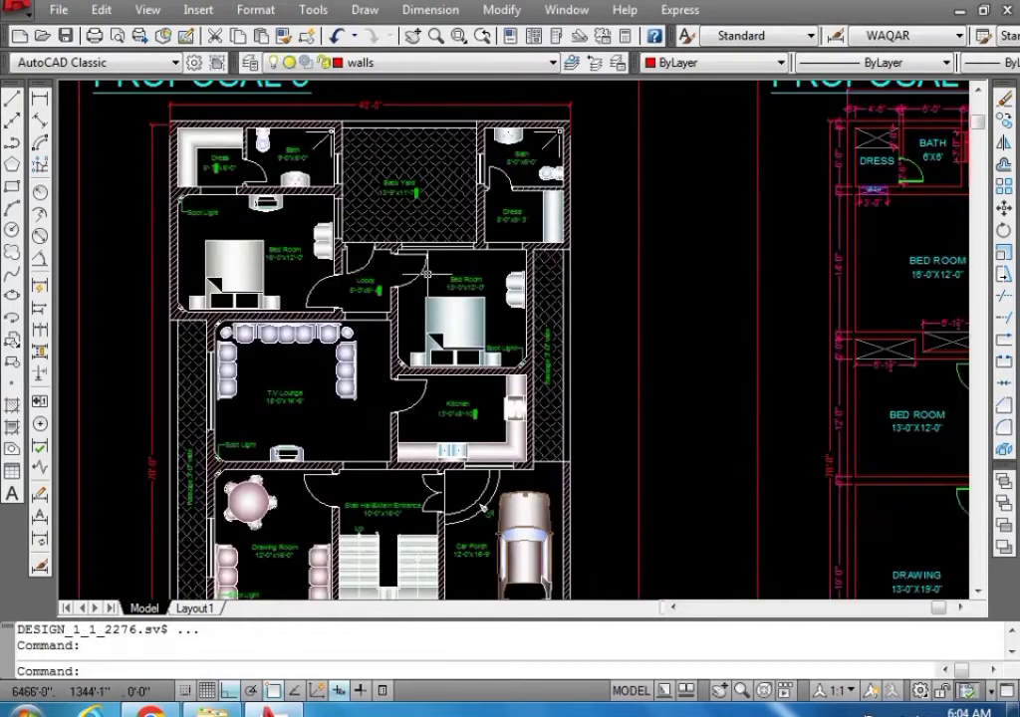
scroll(350, 288, "up", 2)
scroll(350, 296, "down", 2)
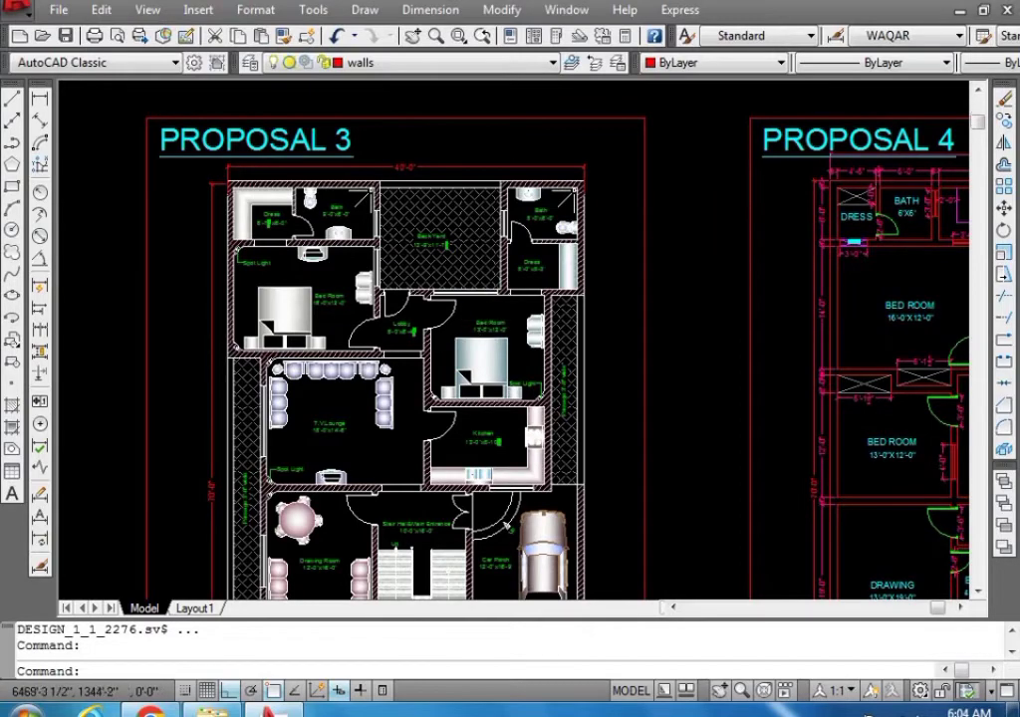
scroll(498, 287, "up", 2)
scroll(498, 287, "down", 2)
scroll(498, 287, "up", 3)
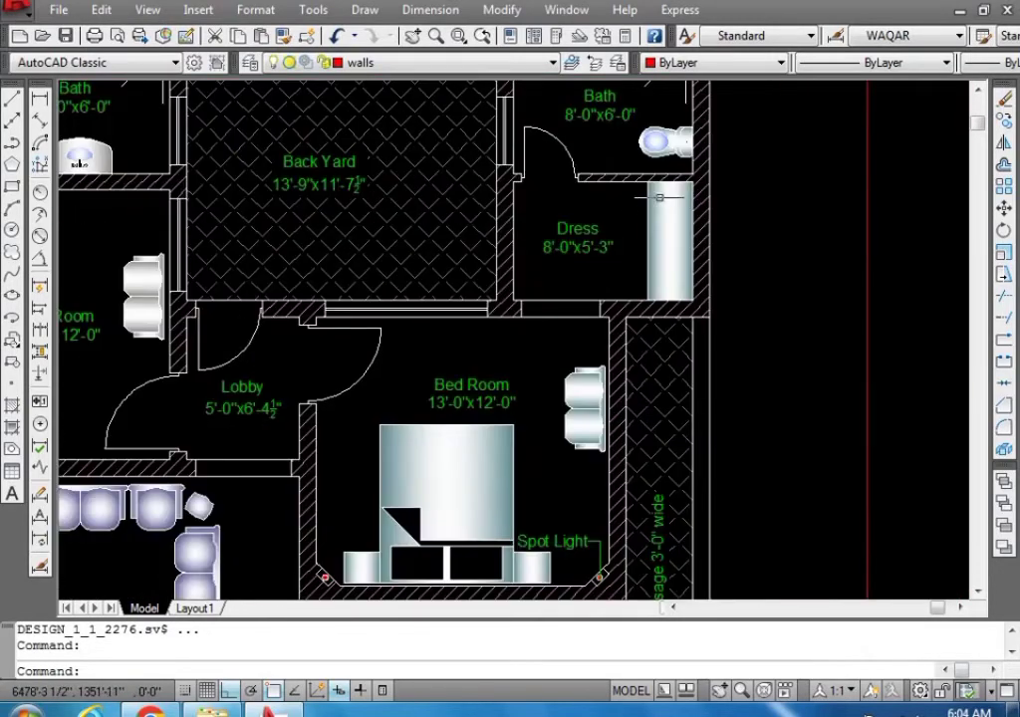
scroll(533, 329, "down", 4)
scroll(533, 284, "up", 3)
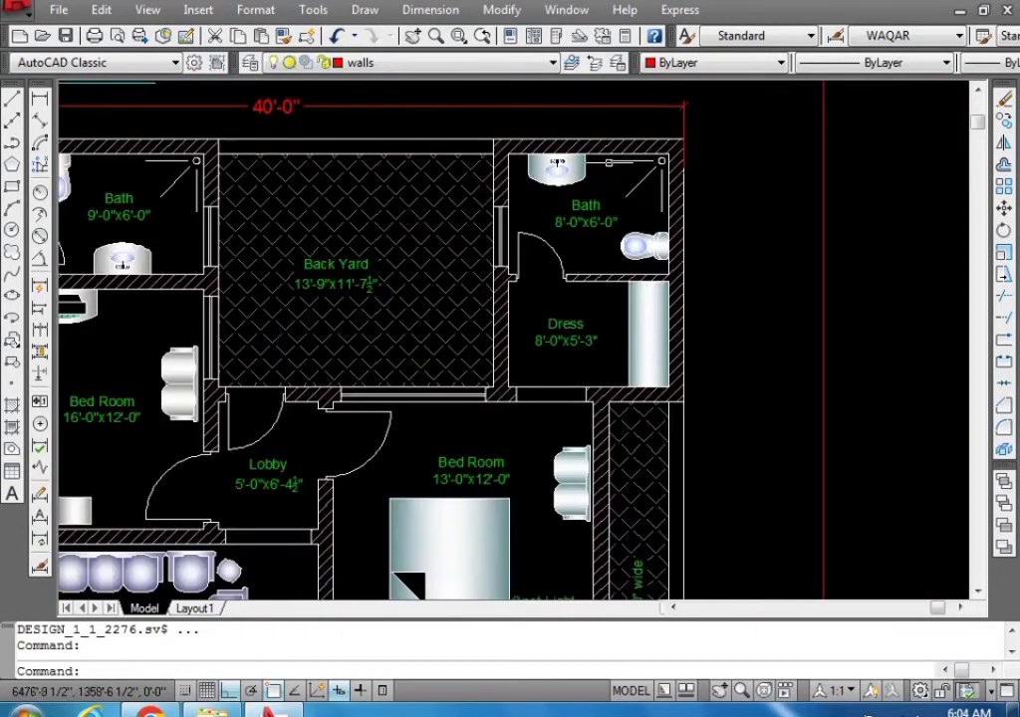
scroll(642, 195, "down", 2)
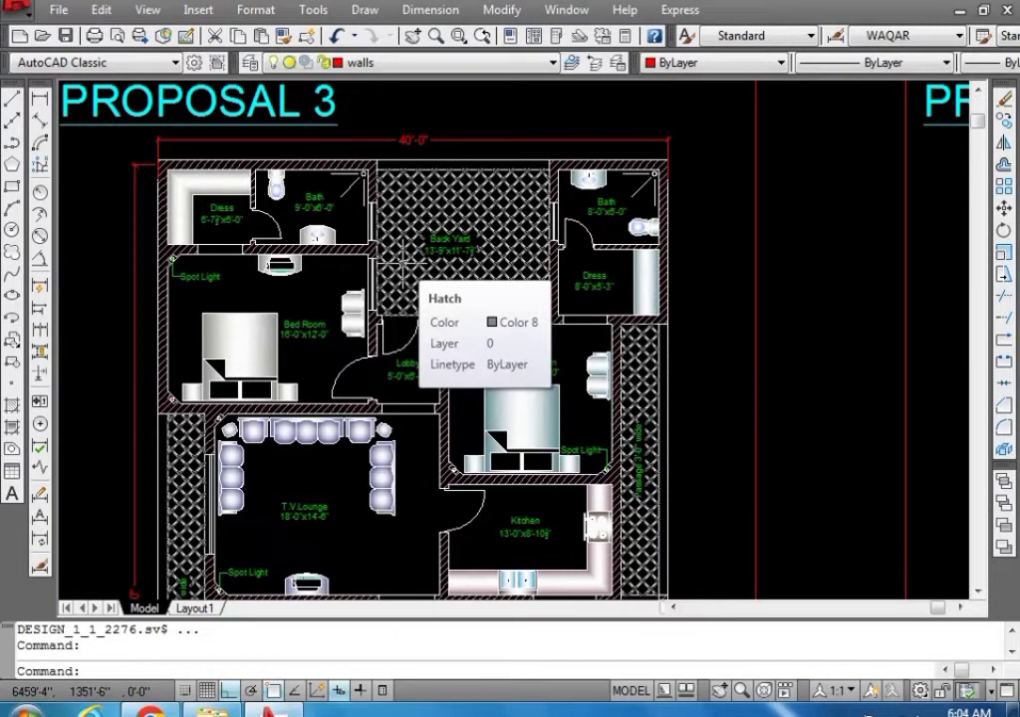
Zoom out until Proposal 4's plan appears beside Proposal 3
scroll(499, 234, "up", 2)
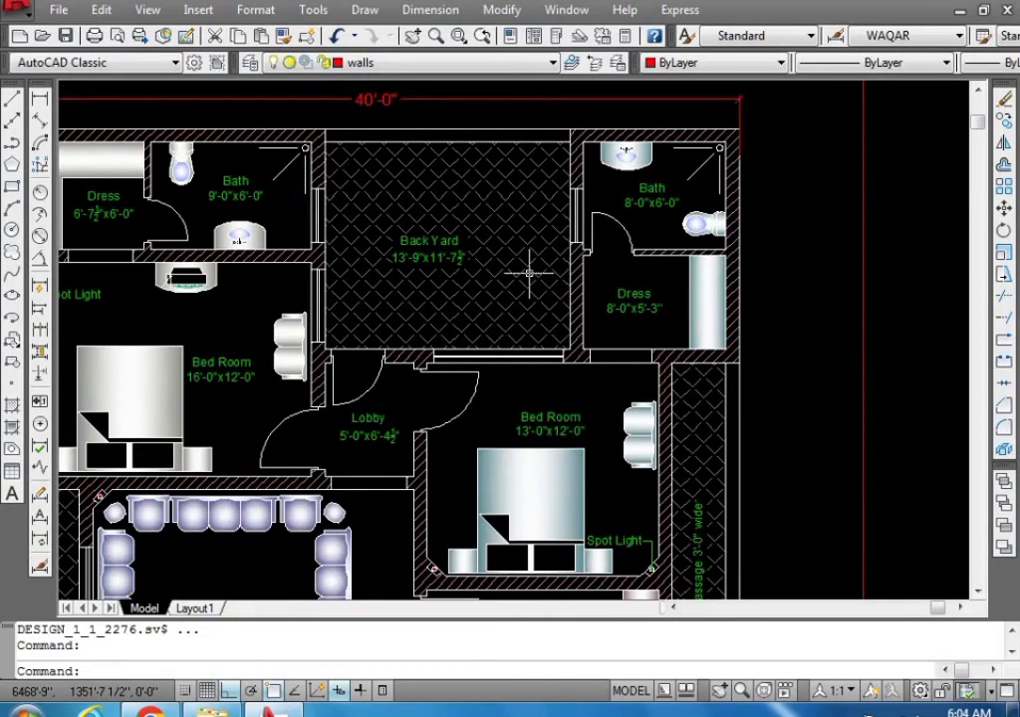
scroll(530, 271, "down", 2)
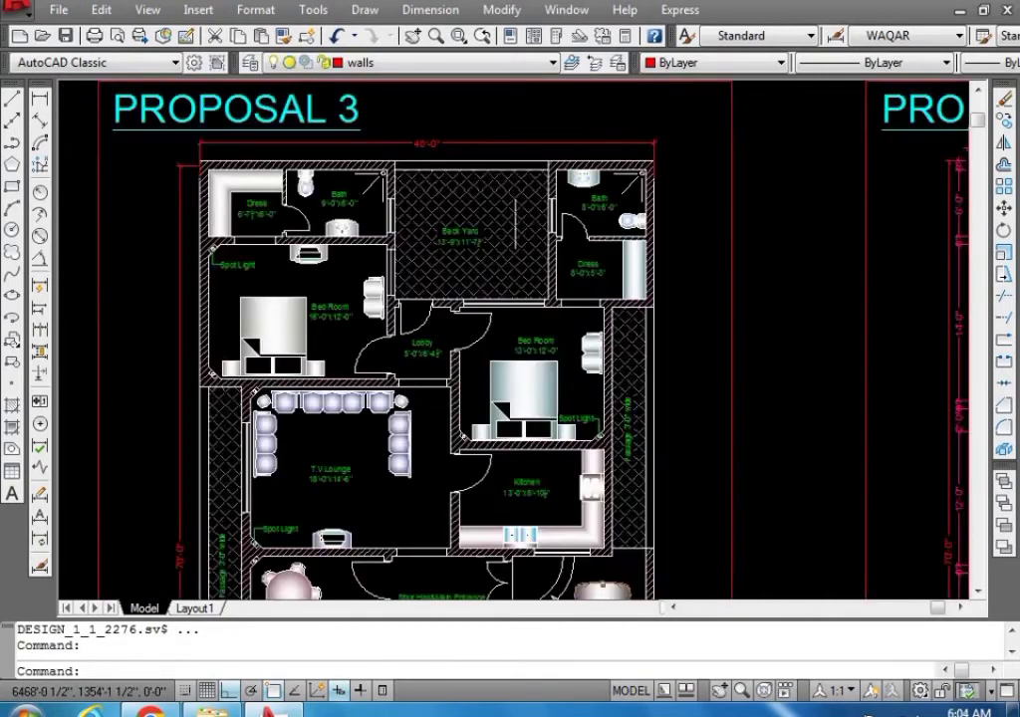
scroll(502, 232, "up", 2)
scroll(439, 245, "down", 2)
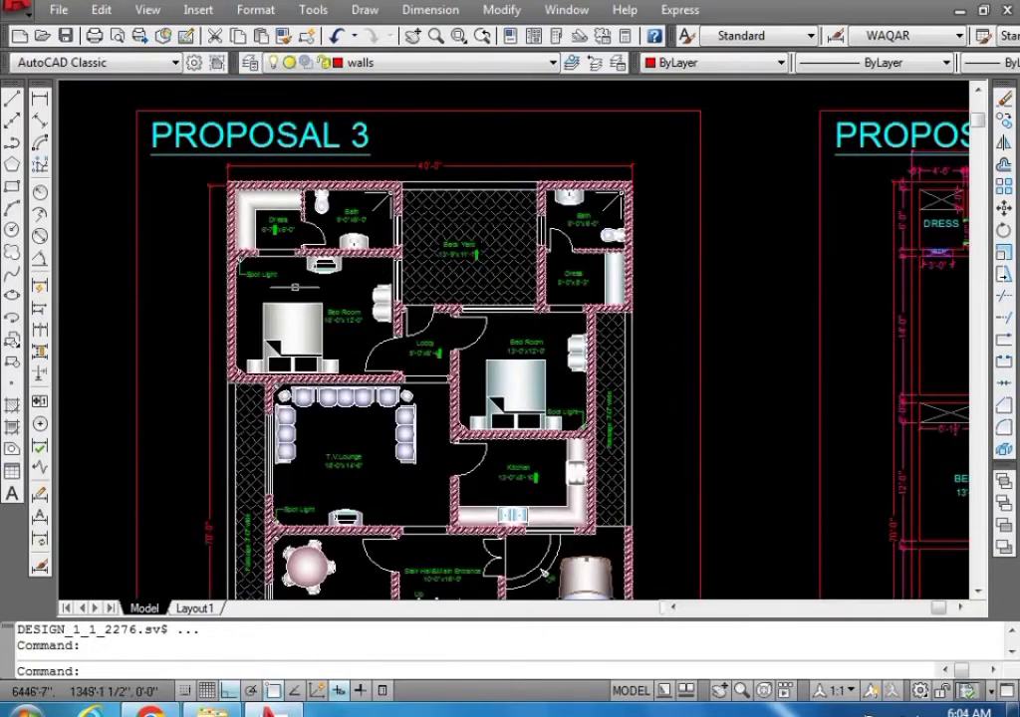
scroll(282, 237, "down", 2)
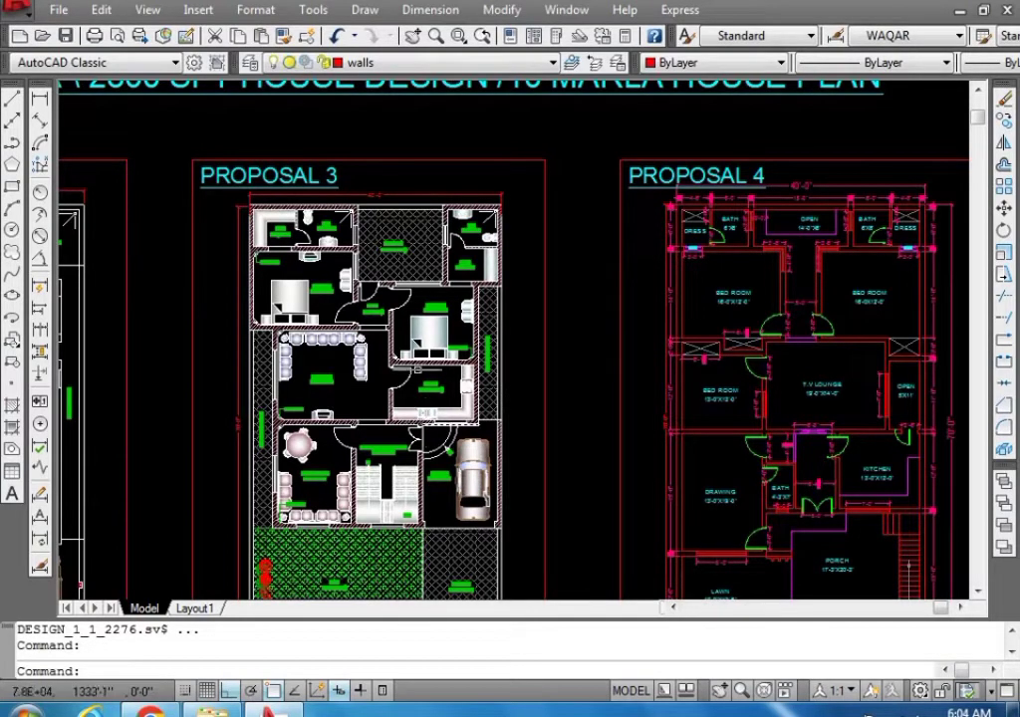
Zoom out to Proposals 2–4, then close in on Proposal 4's drawing room, bath, kitchen and porch
scroll(411, 297, "down", 2)
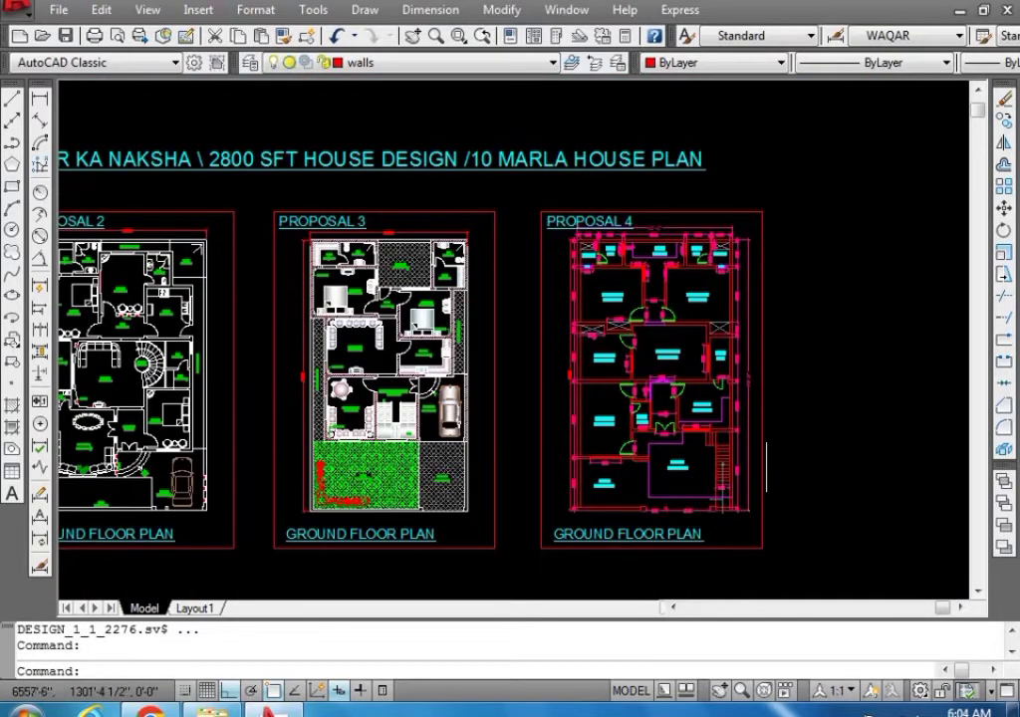
scroll(767, 463, "up", 2)
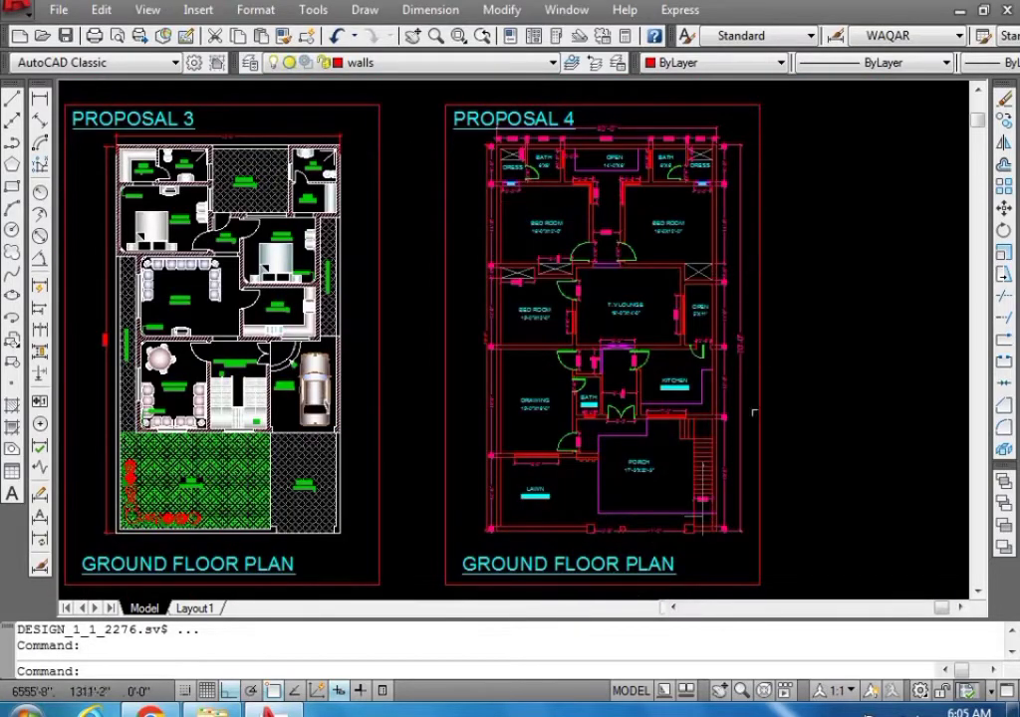
scroll(702, 563, "up", 2)
scroll(708, 558, "up", 2)
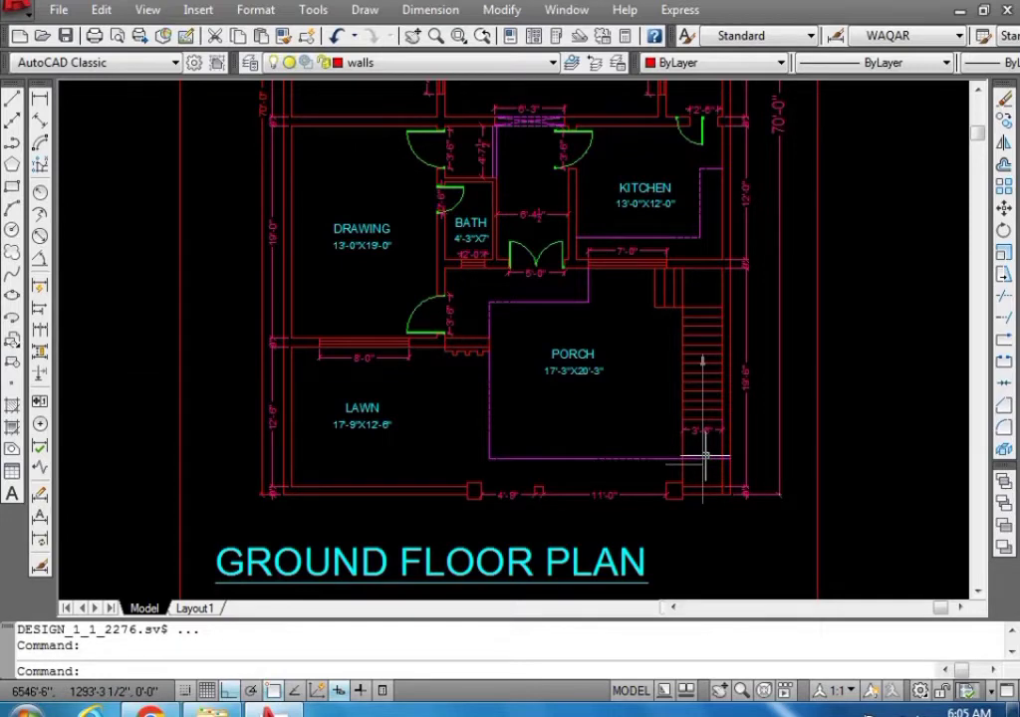
scroll(524, 396, "down", 4)
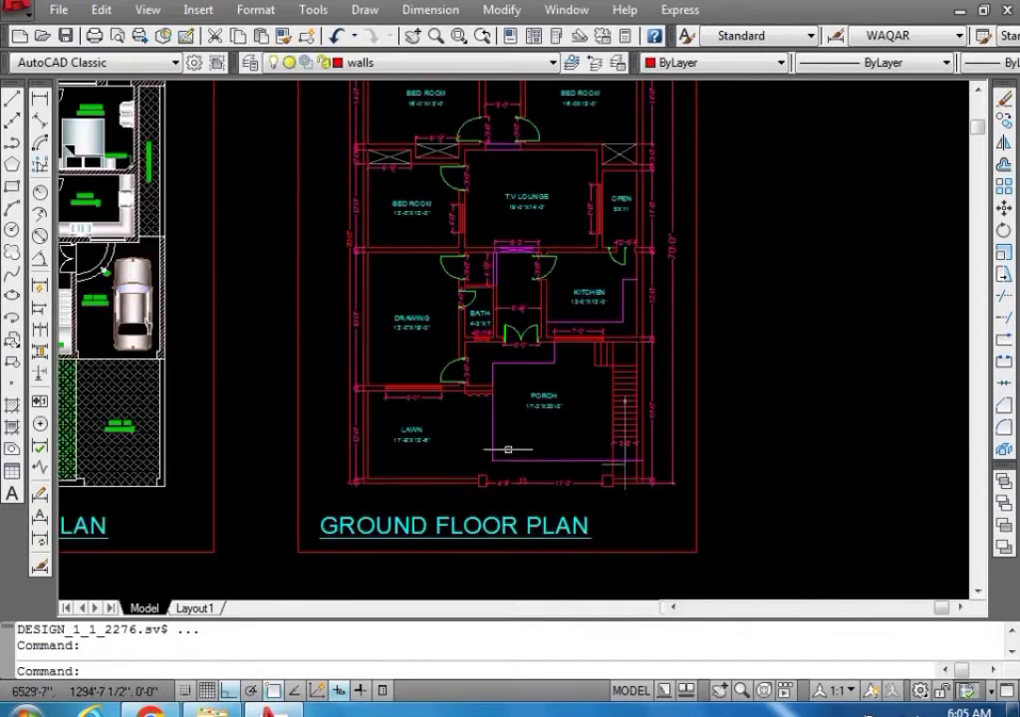
scroll(564, 292, "up", 3)
scroll(397, 302, "up", 2)
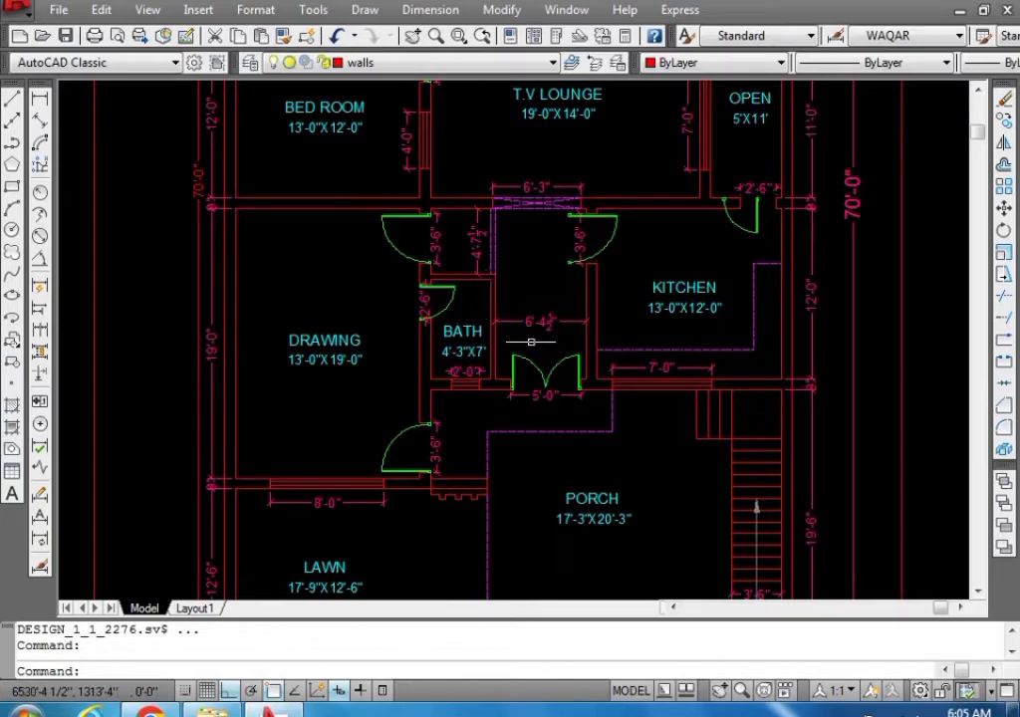
Point out the dimension at Proposal 4's lounge opening, then clear the selection
scroll(448, 342, "down", 5)
scroll(537, 285, "up", 5)
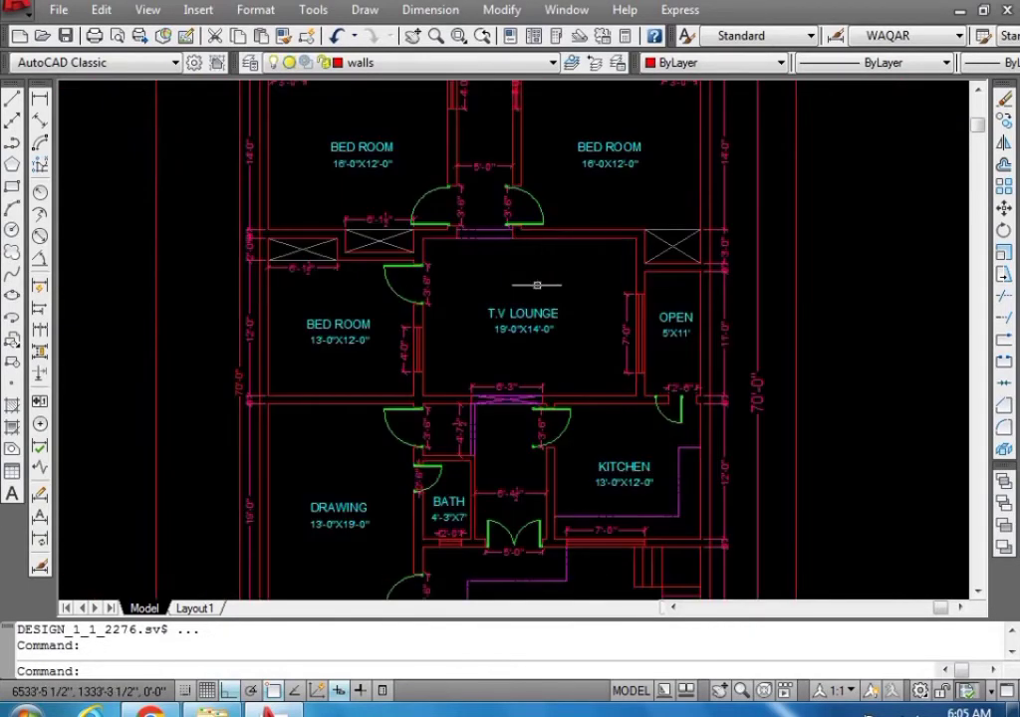
left_click(503, 387)
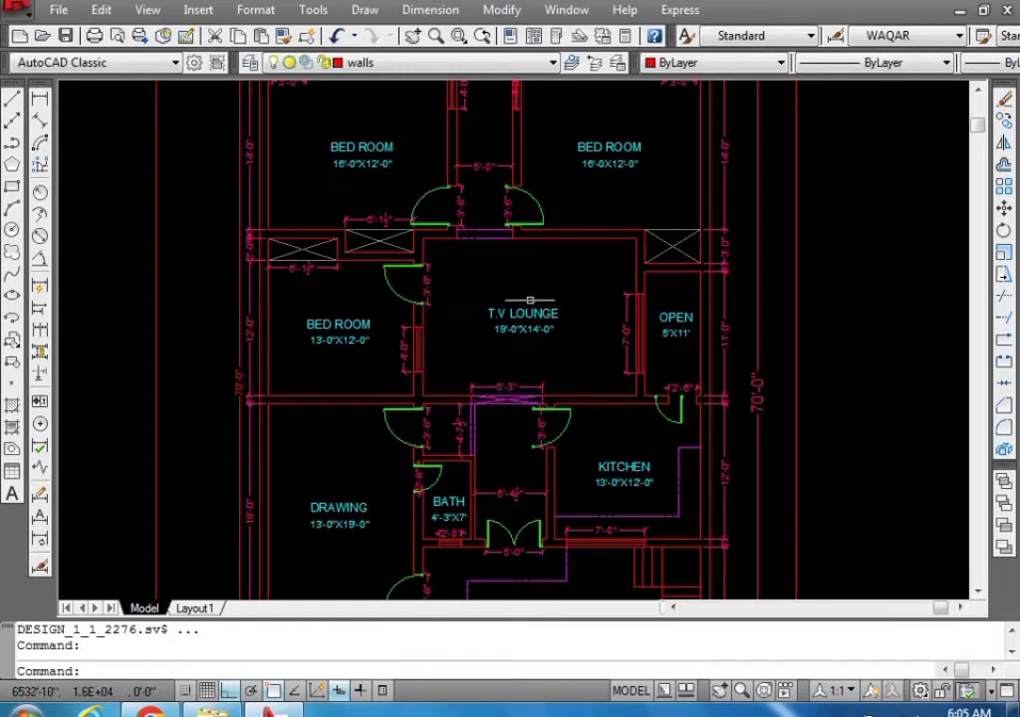
key("Escape")
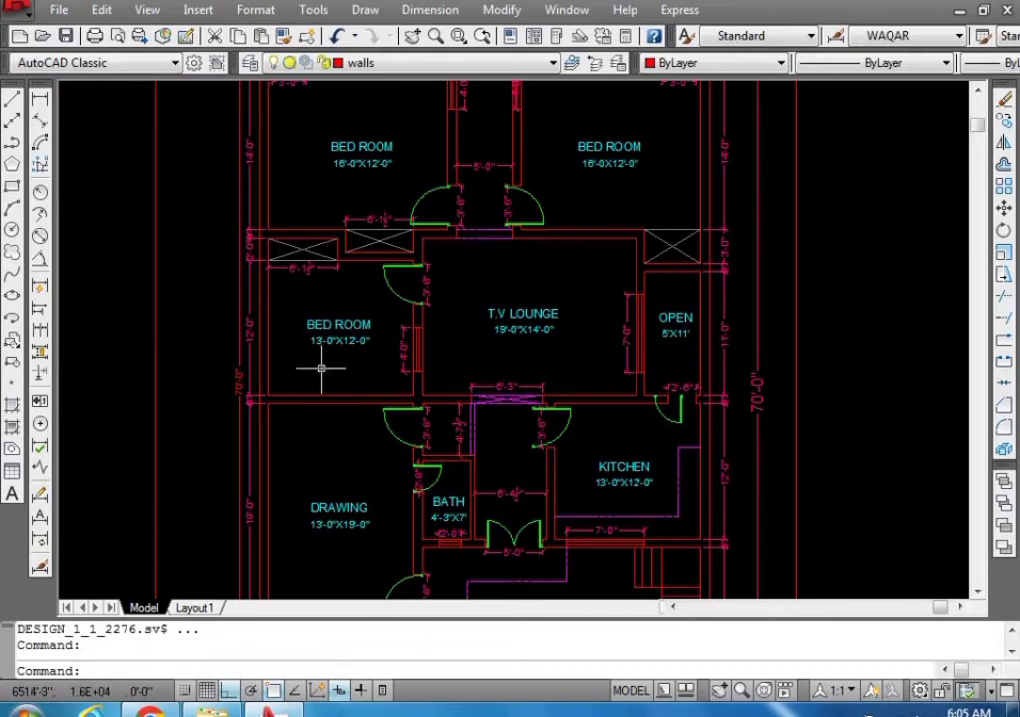
Highlight the 4'-0" bedroom-door dimension and zoom to Proposal 4's upper bedrooms and T.V. lounge
left_click(412, 356)
scroll(445, 405, "down", 2)
scroll(423, 244, "up", 2)
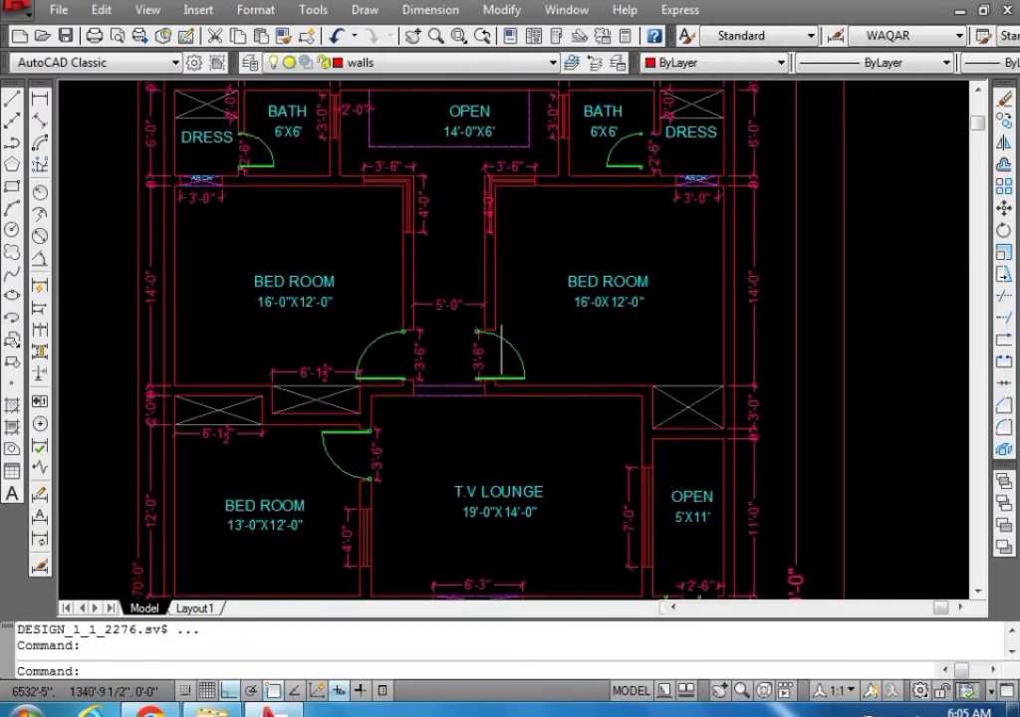
scroll(398, 289, "down", 1)
scroll(483, 330, "up", 2)
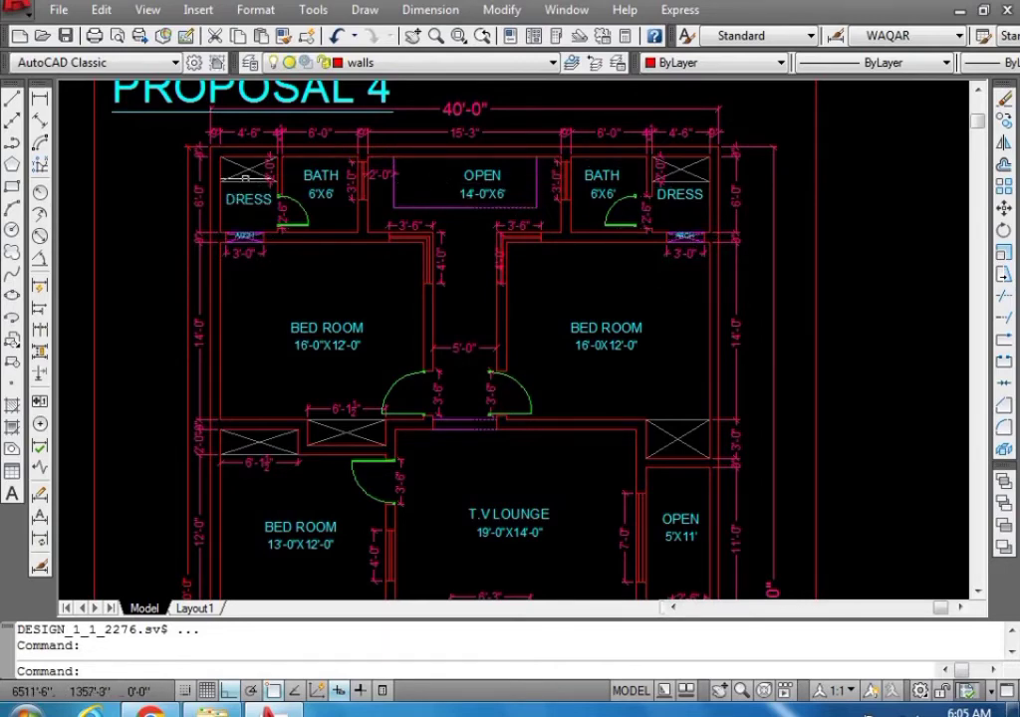
Zoom into Proposal 4's DRESS/ARCH area, then back out to the Proposals 2–4 overview
scroll(246, 169, "up", 2)
scroll(289, 186, "down", 2)
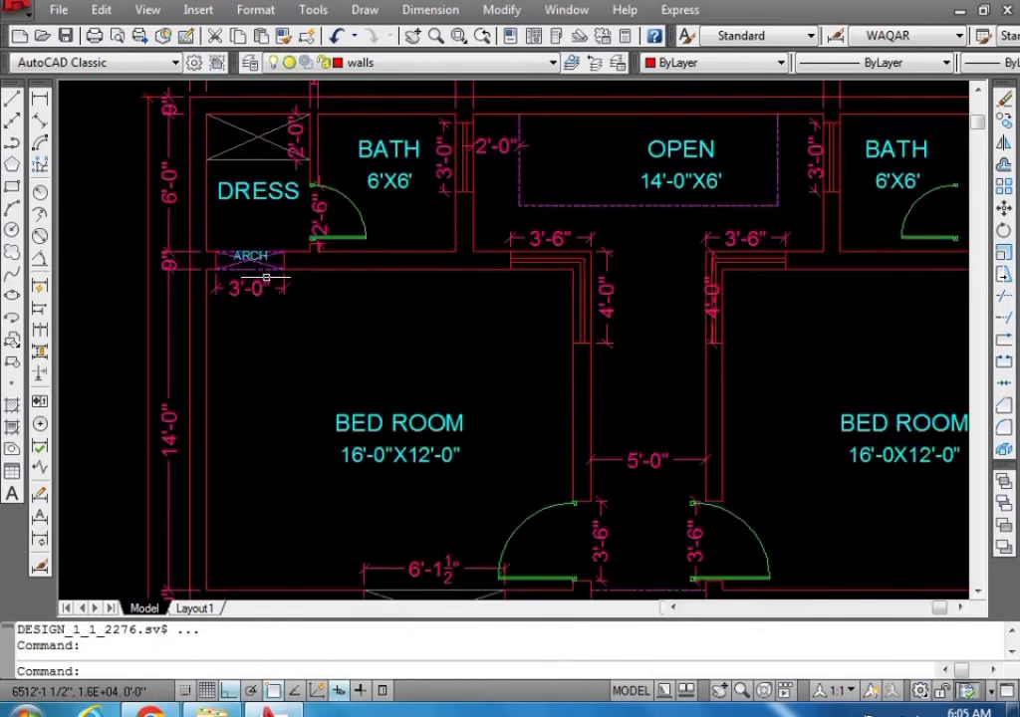
scroll(217, 222, "up", 2)
scroll(223, 240, "down", 2)
scroll(257, 257, "up", 3)
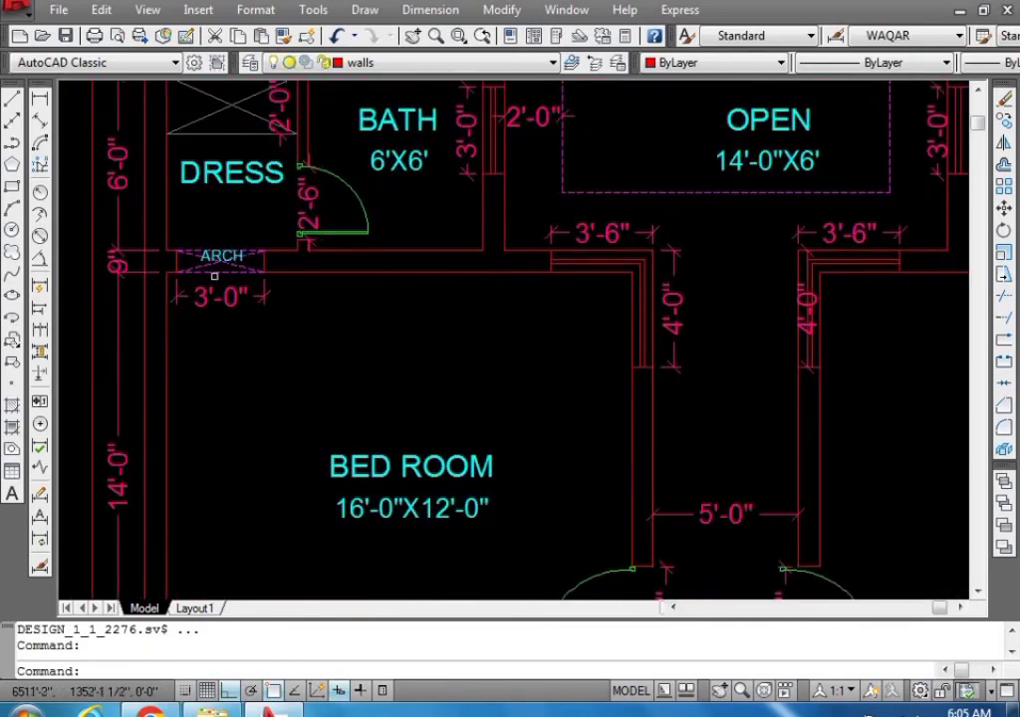
scroll(214, 276, "down", 2)
scroll(177, 184, "down", 1)
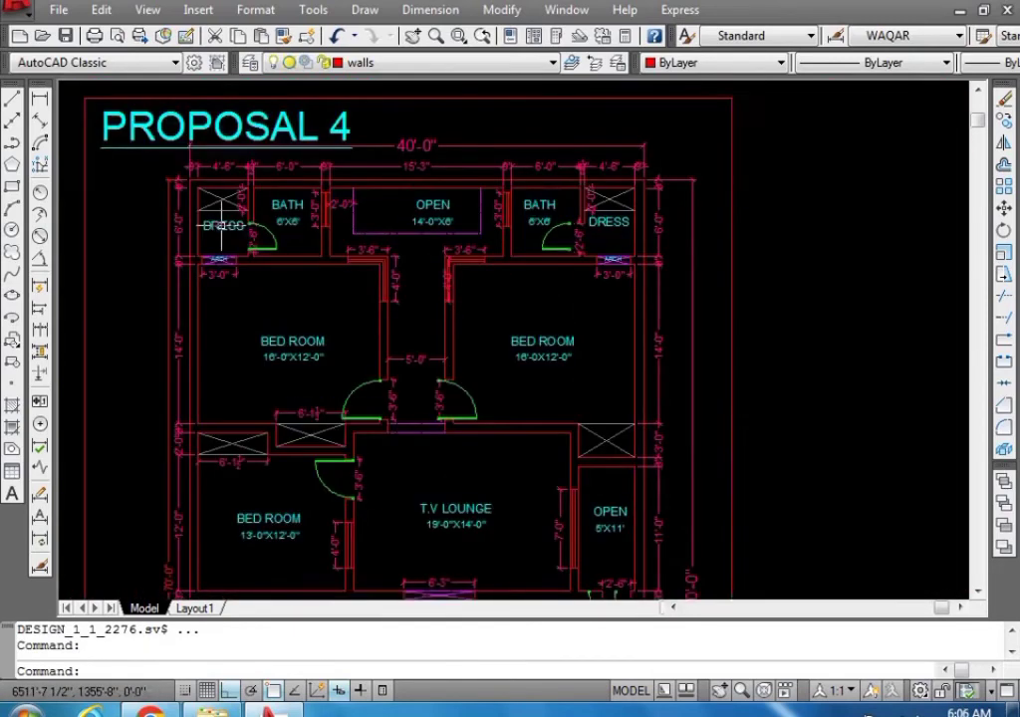
scroll(451, 213, "down", 1)
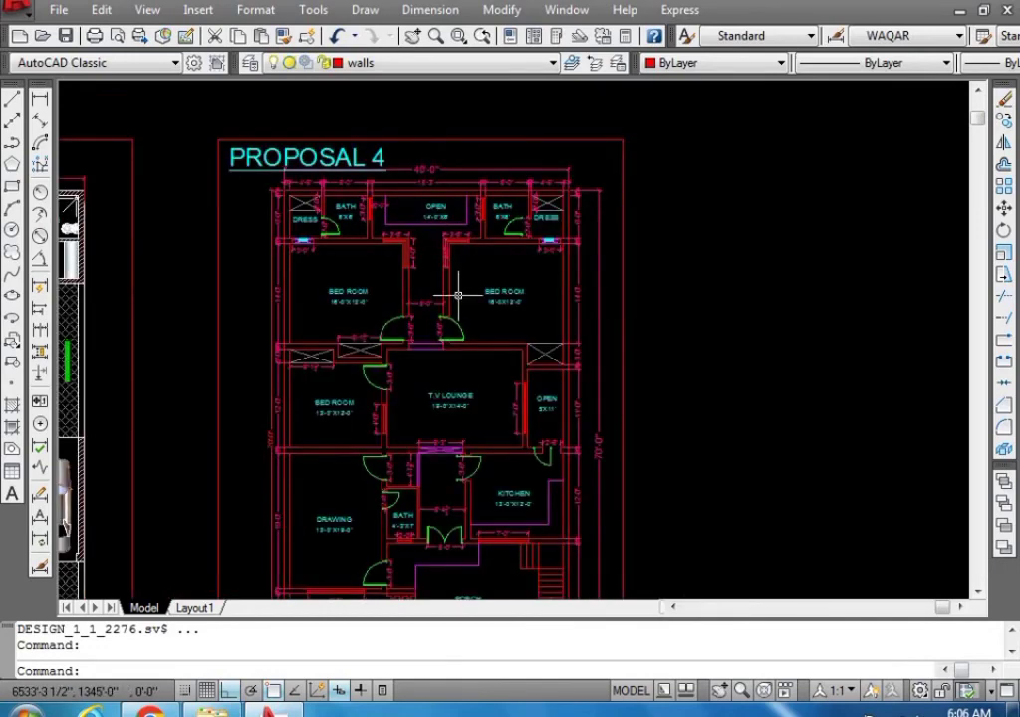
scroll(473, 289, "down", 2)
scroll(529, 262, "down", 2)
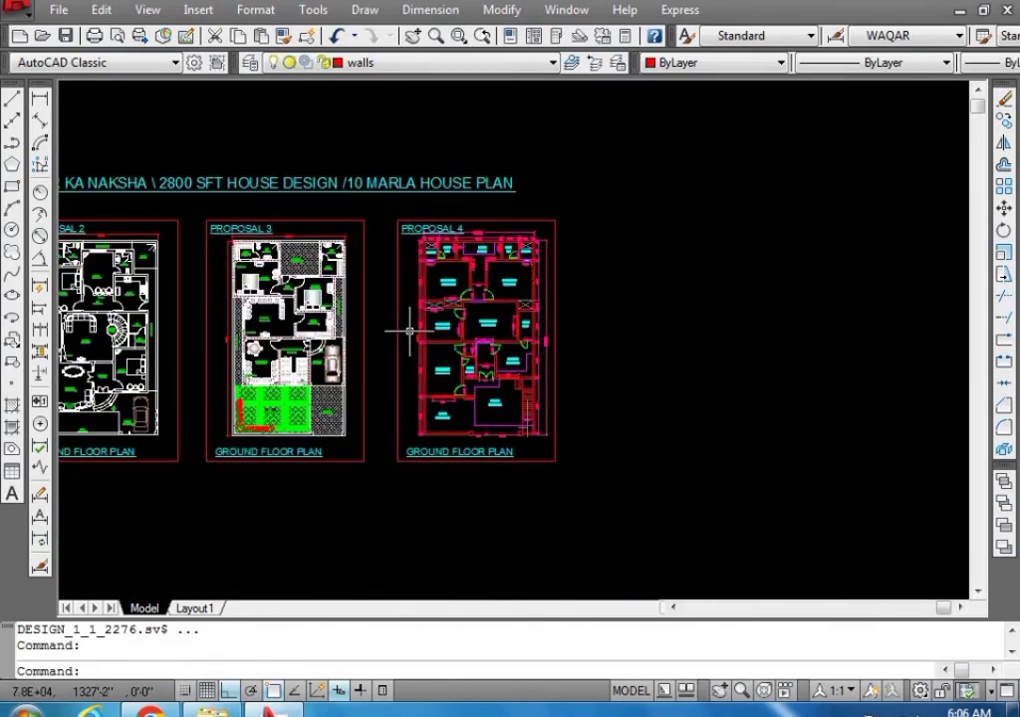
Zoom out to show all four 40'x70' proposals beneath the 2800 SFT, 10 marla title
scroll(651, 320, "down", 3)
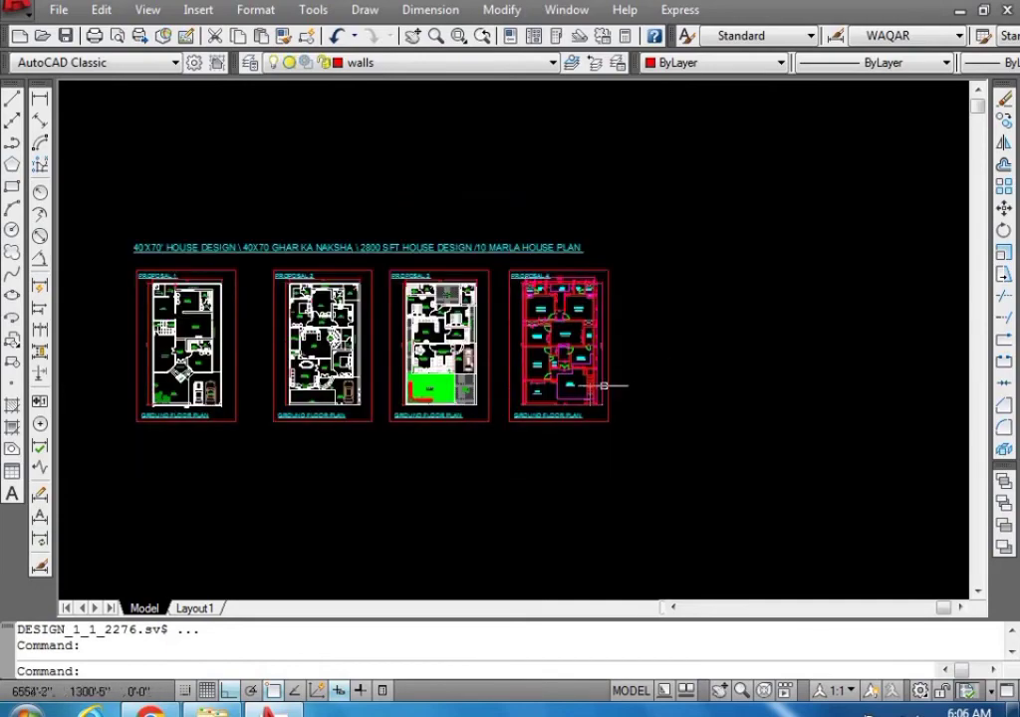
scroll(562, 332, "up", 2)
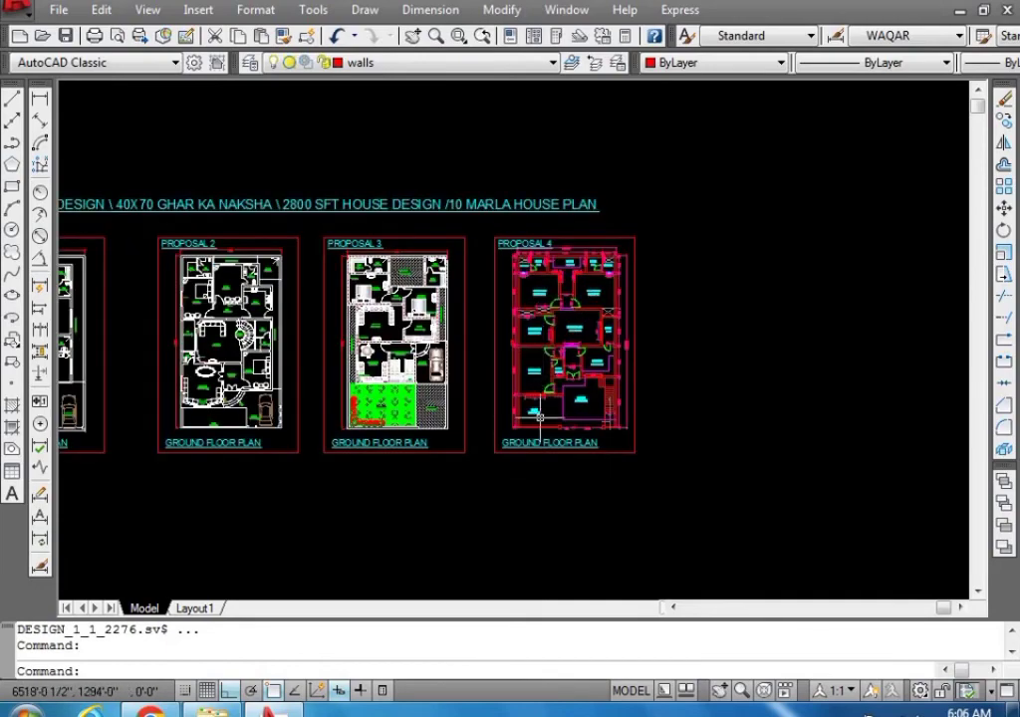